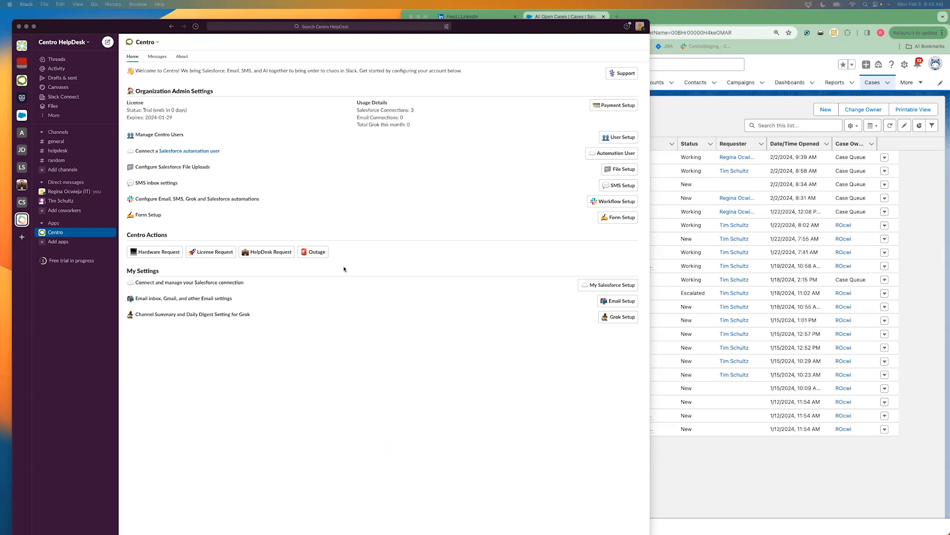
# Start a HelpDesk Request from the Centro actions and enter "New Case Demo" as the case subject
pyautogui.click(275, 253)
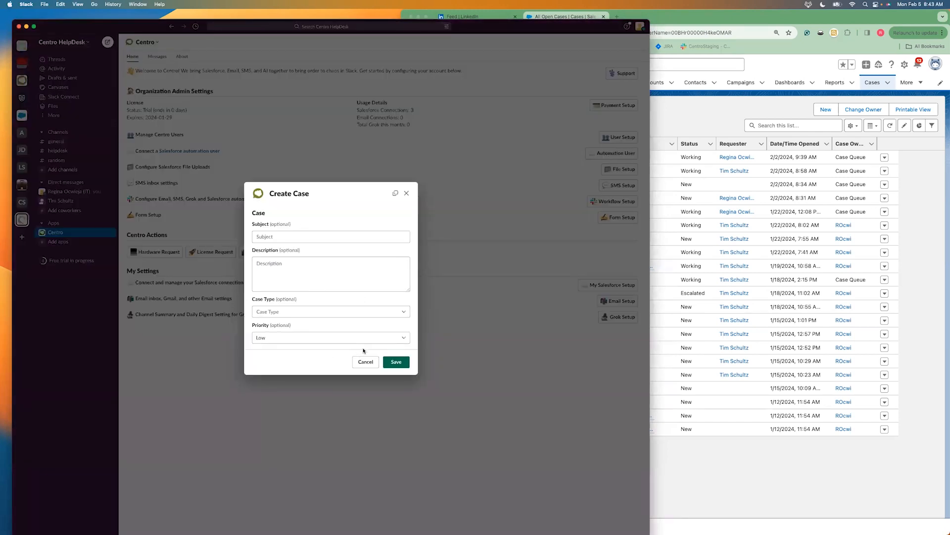
pyautogui.click(322, 236)
pyautogui.write('New Case Demo')
# Copy the subject text "New Case Demo" into the case description
pyautogui.press('super+a')
pyautogui.press('super+c')
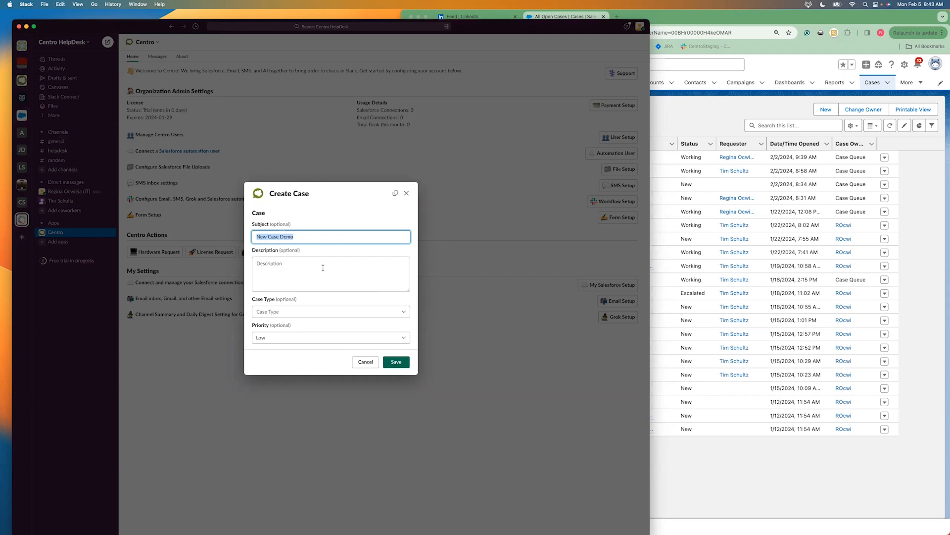
pyautogui.click(322, 265)
pyautogui.press('super+v')
# Set the case type to Software, save the case and dismiss the confirmation
pyautogui.click(316, 311)
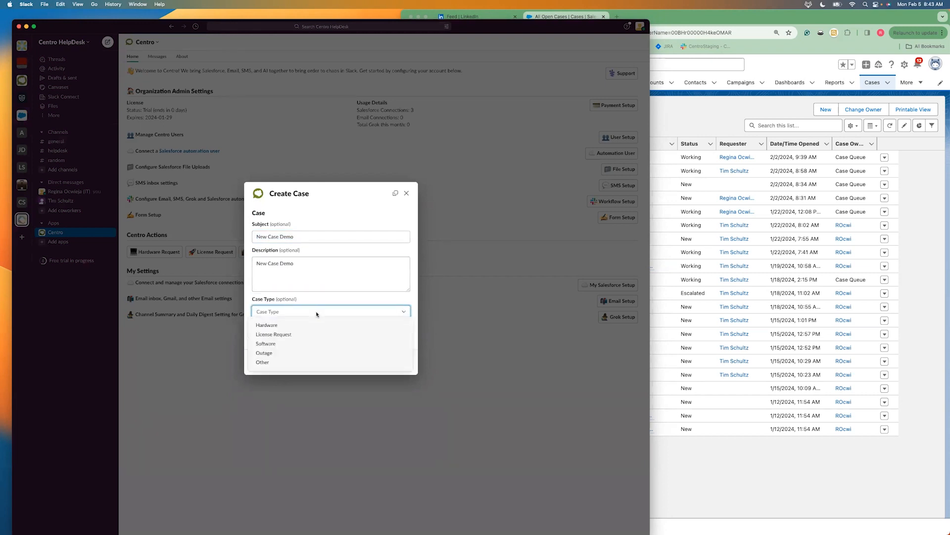
pyautogui.click(305, 341)
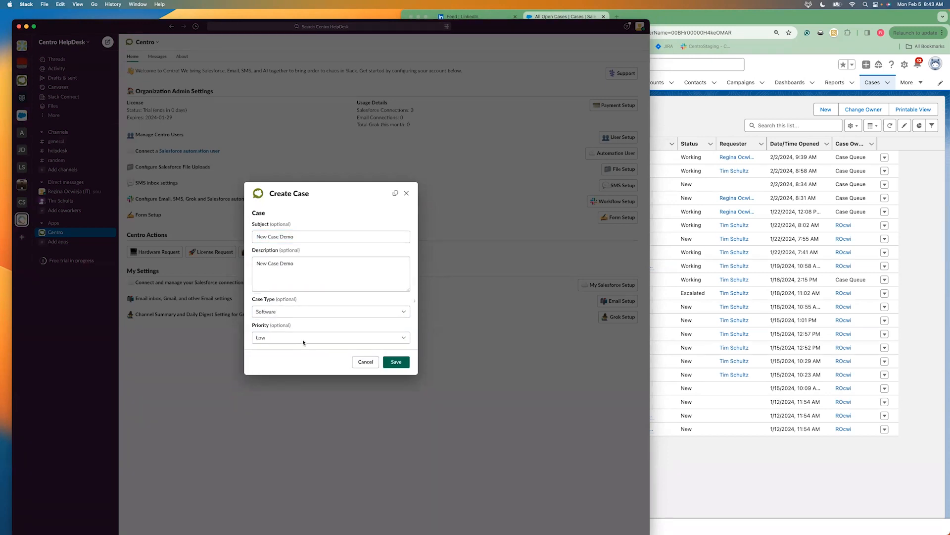
pyautogui.click(401, 363)
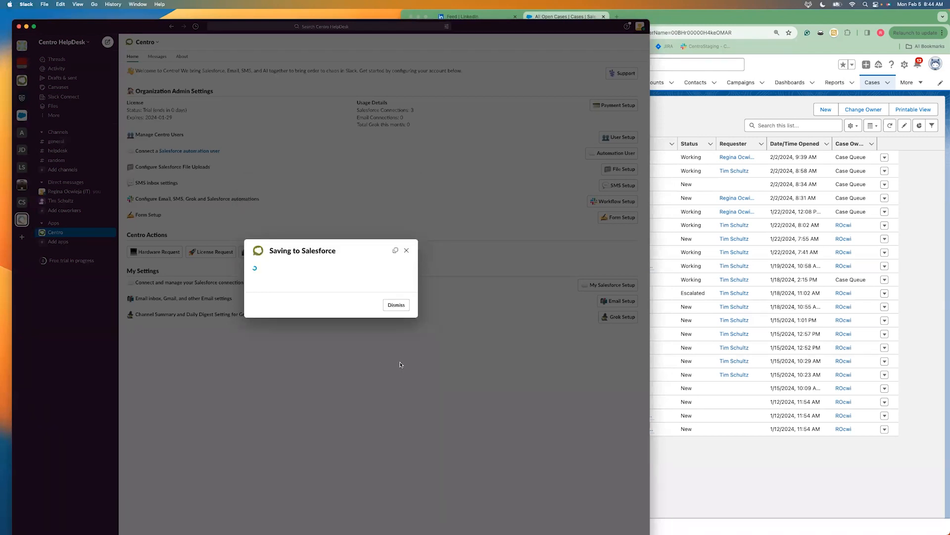
pyautogui.click(398, 304)
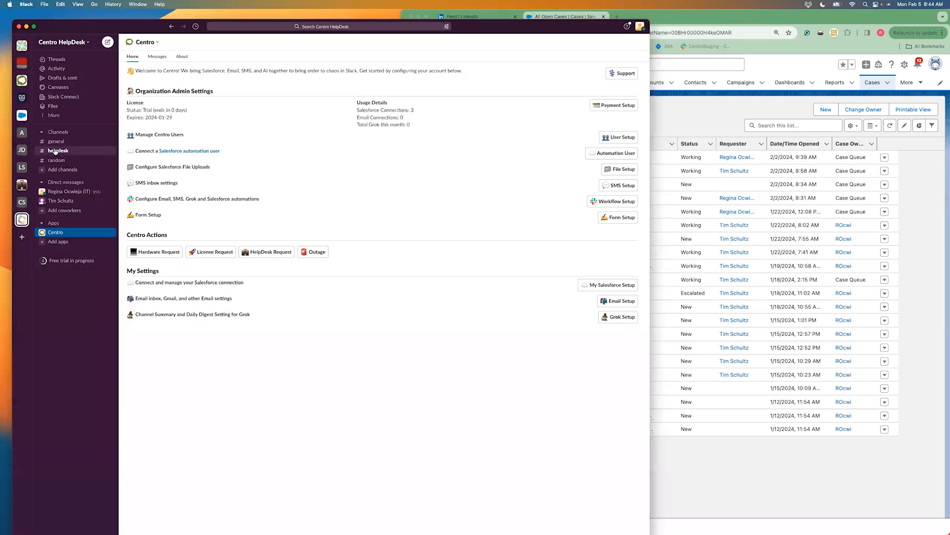
# Reply "Hello From Slack" in the thread of the New Case Demo case in the helpdesk channel
pyautogui.click(55, 152)
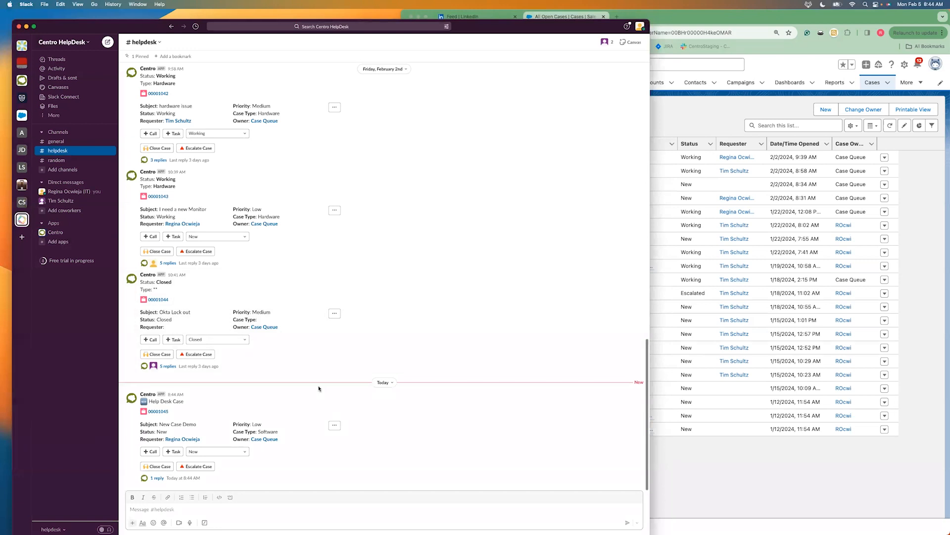
pyautogui.click(156, 478)
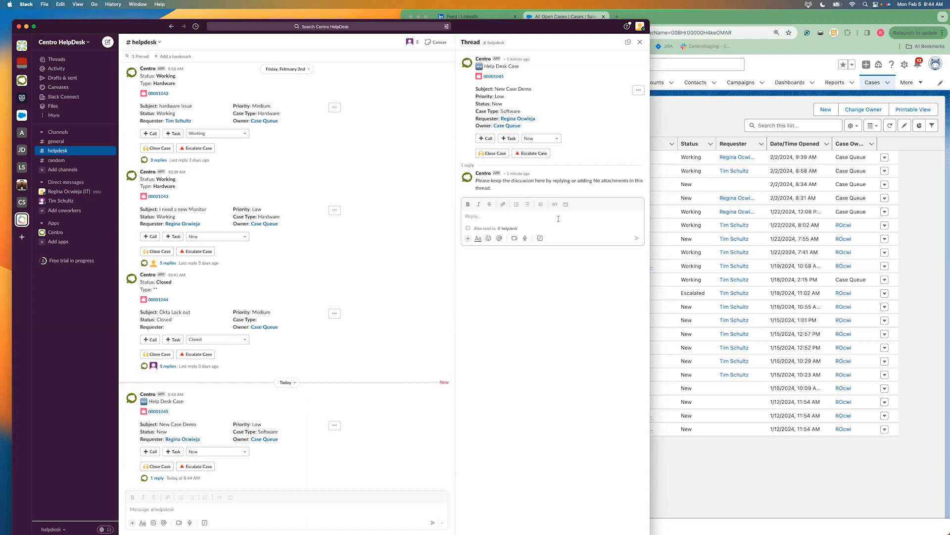
pyautogui.write('Hello From Slack')
pyautogui.press('Return')
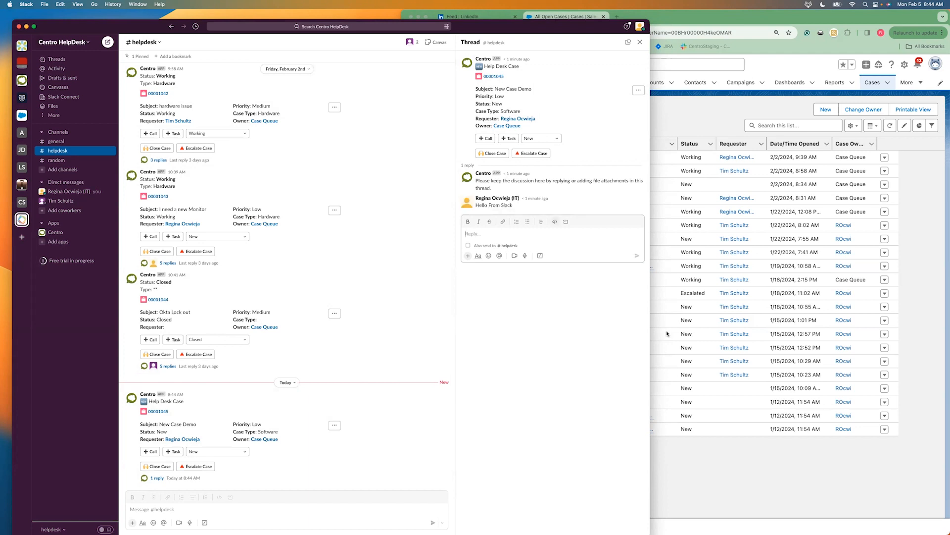
# Switch to Salesforce in Chrome, refresh the All Open Cases list and open the New Case Demo case
pyautogui.click(817, 493)
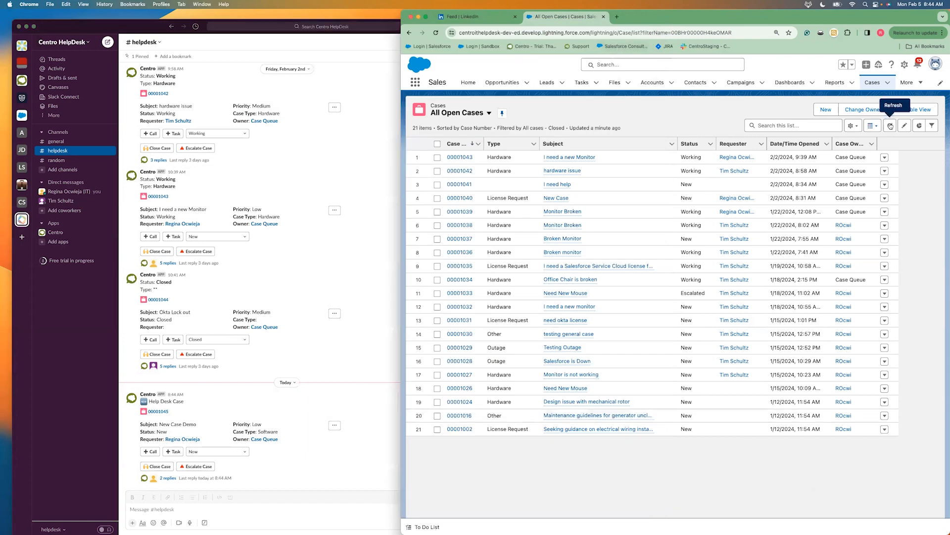
pyautogui.click(890, 126)
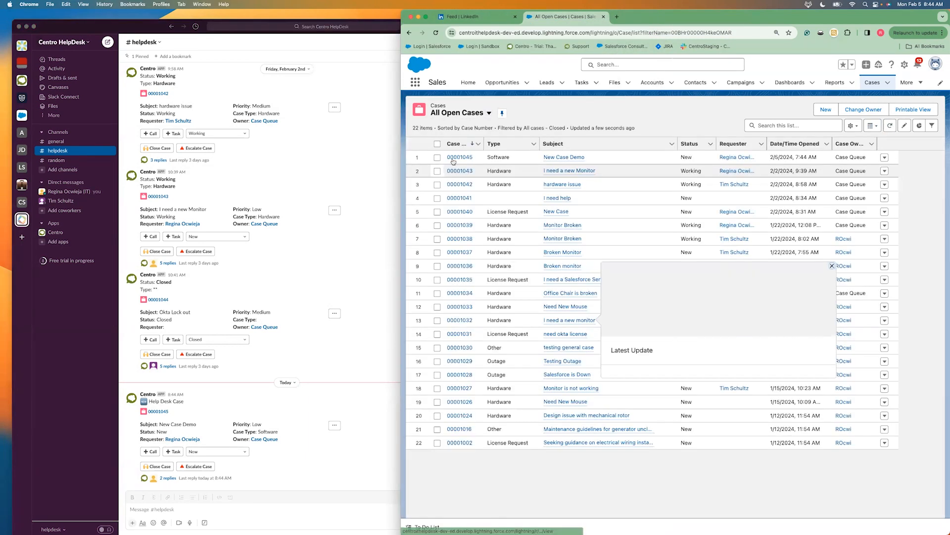
pyautogui.click(456, 157)
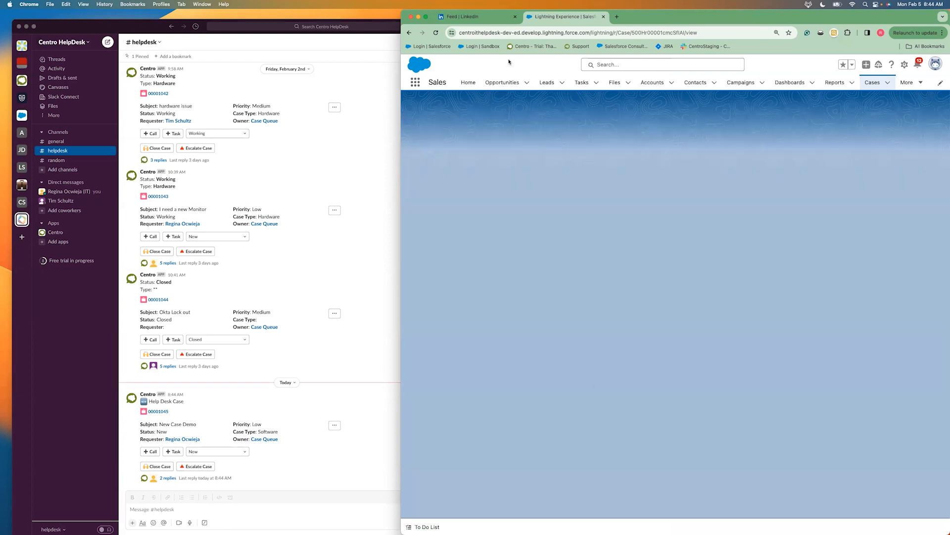
pyautogui.click(871, 85)
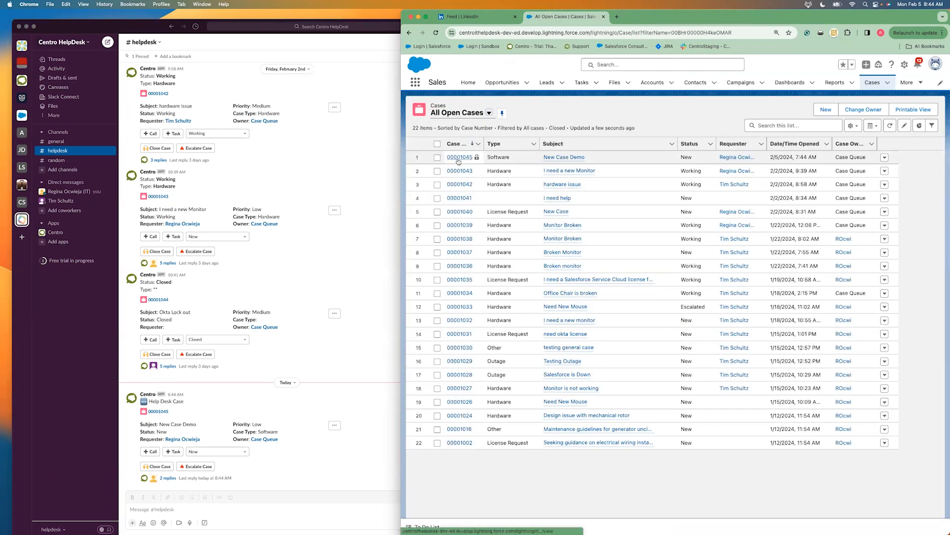
pyautogui.click(458, 157)
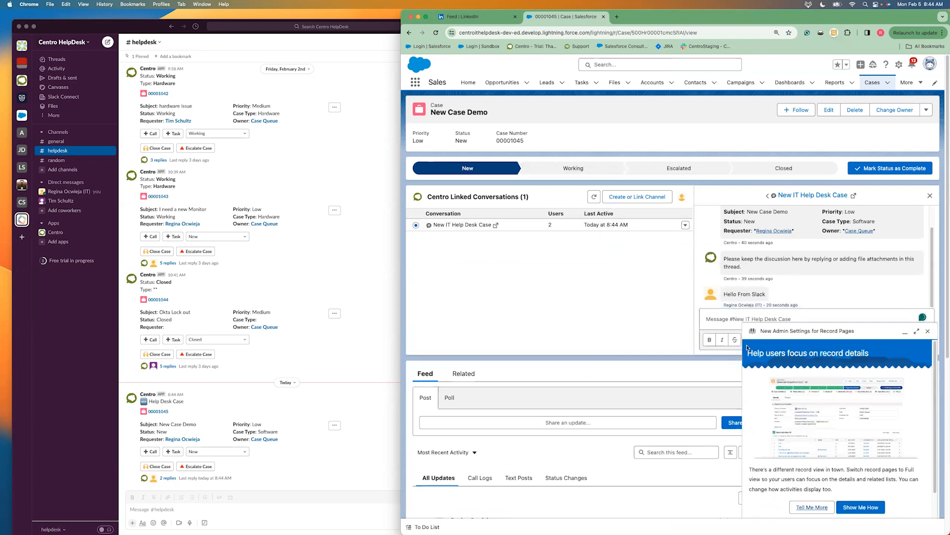
# Dismiss the admin settings pop-up, post "From Salesforce" in the case's linked conversation, and check the thread in Slack
pyautogui.click(928, 330)
pyautogui.click(767, 319)
pyautogui.write('From Sal')
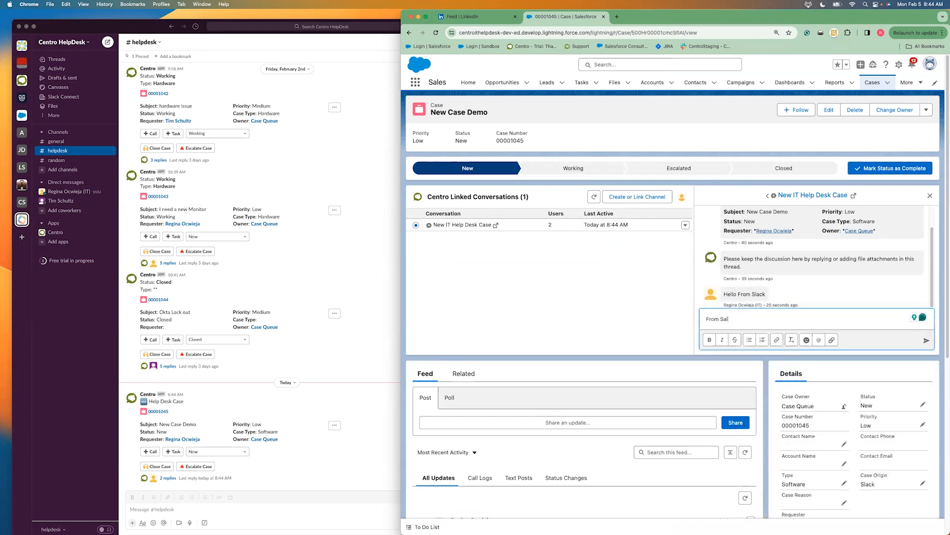
pyautogui.write('esforce')
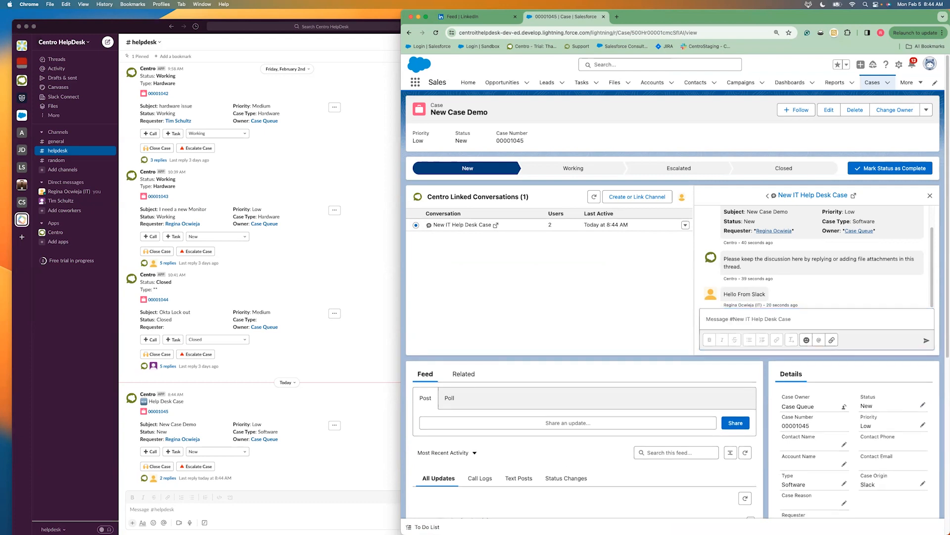
pyautogui.press('Return')
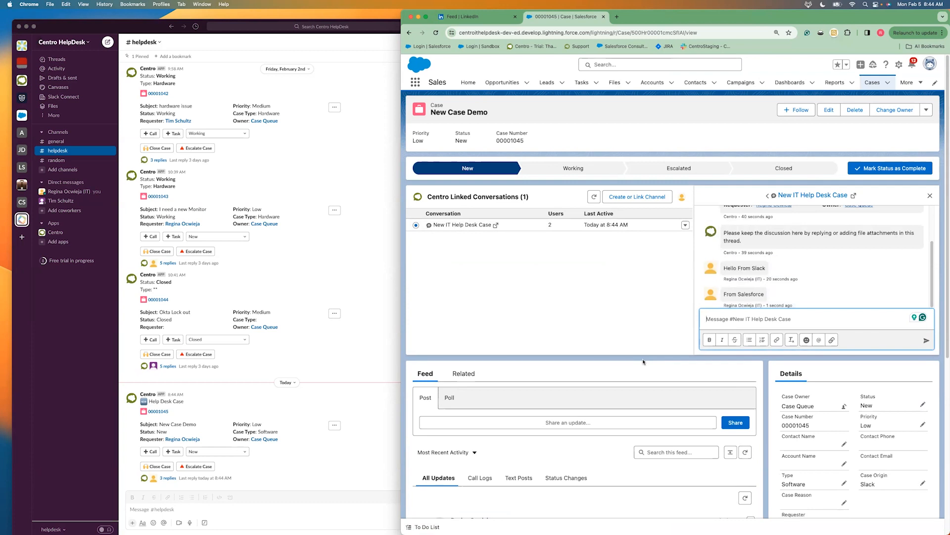
pyautogui.click(320, 510)
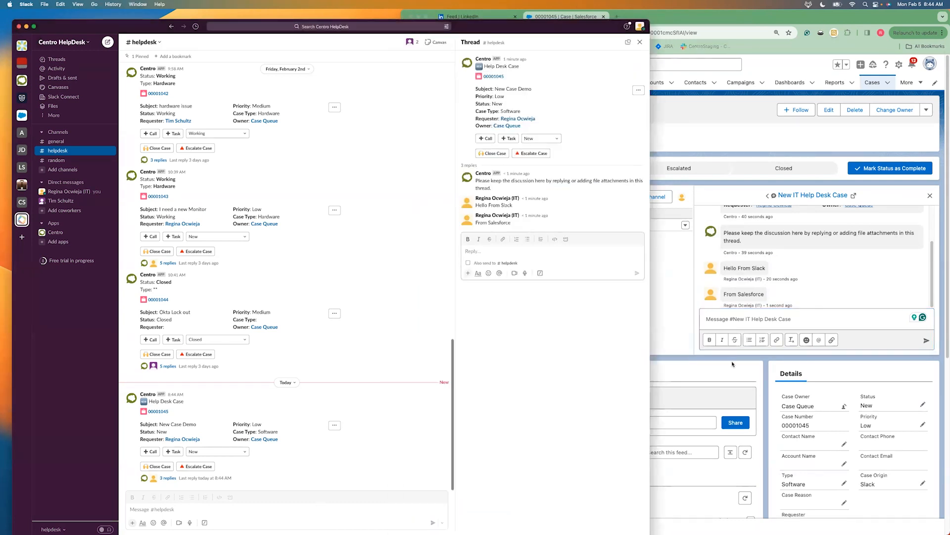
# In Salesforce, open the case record page for editing, review the Centro Linked Conversations component's settings, and return to the case
pyautogui.click(732, 362)
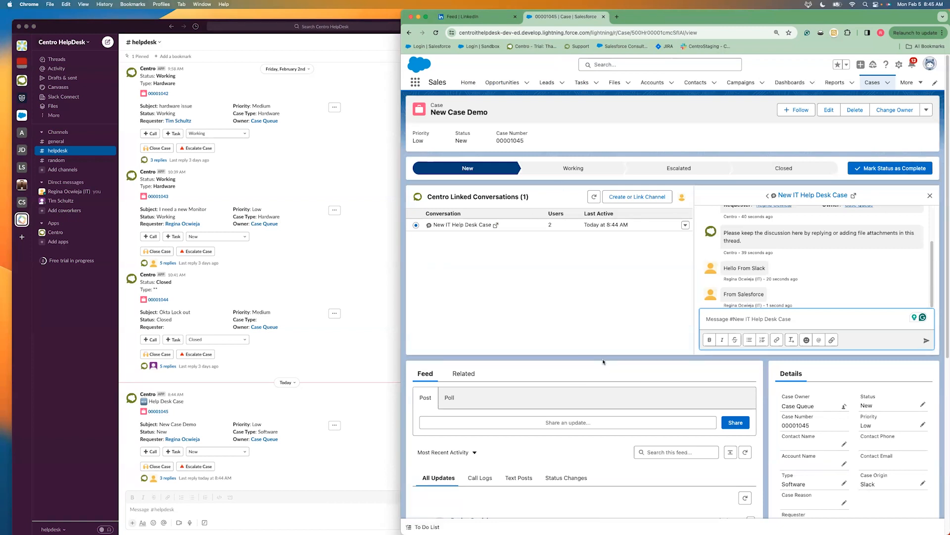
pyautogui.click(900, 65)
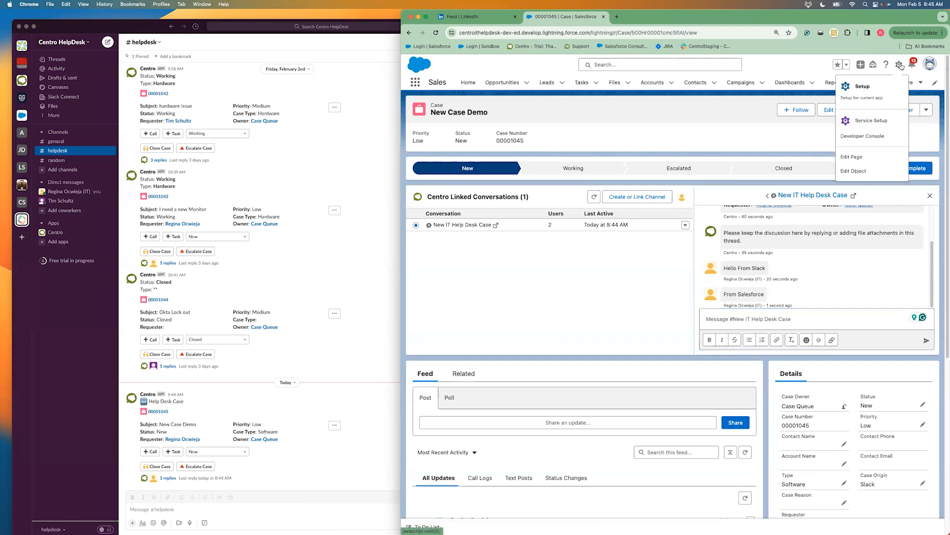
pyautogui.click(842, 157)
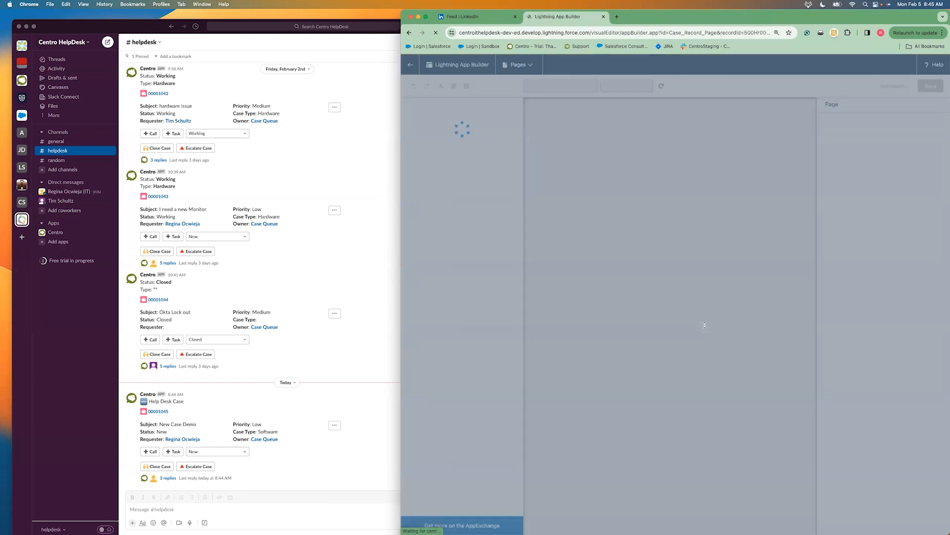
pyautogui.scroll(-5, 476, 357)
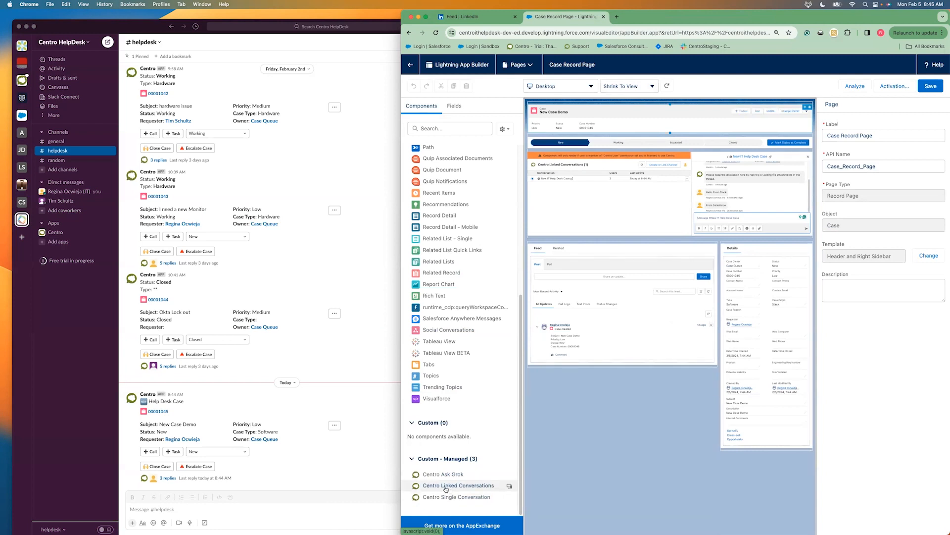
pyautogui.moveTo(445, 489); pyautogui.dragTo(663, 245)
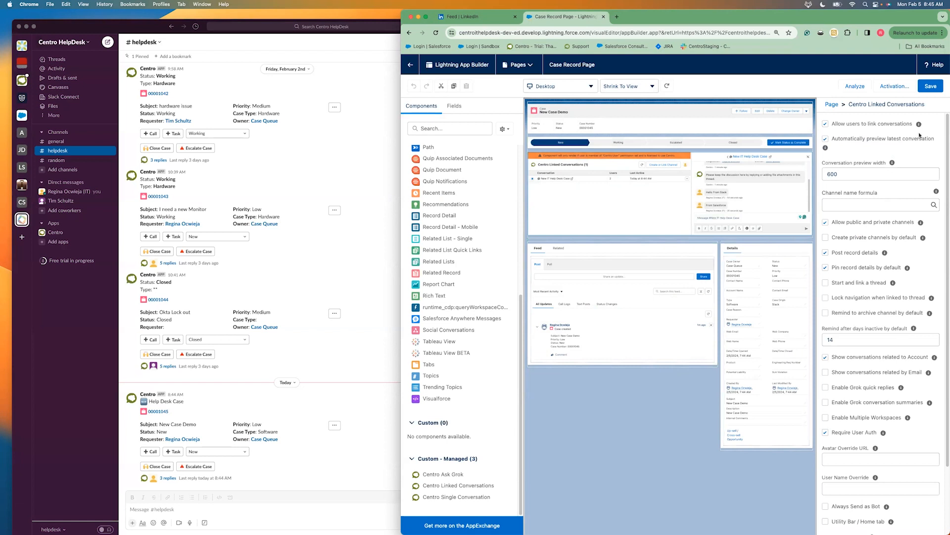
pyautogui.click(412, 69)
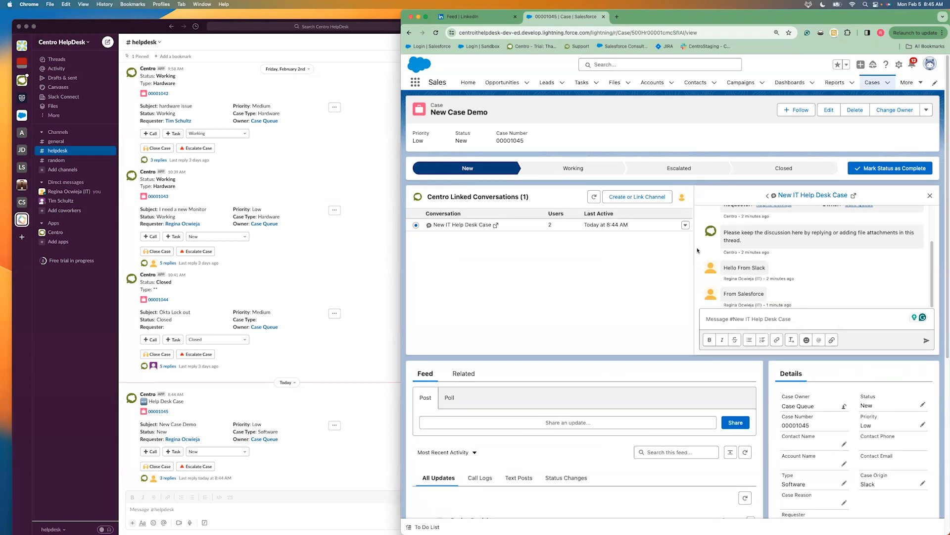
# Switch to Slack and review the connection options for Centro's default Automation User without changing them
pyautogui.click(279, 515)
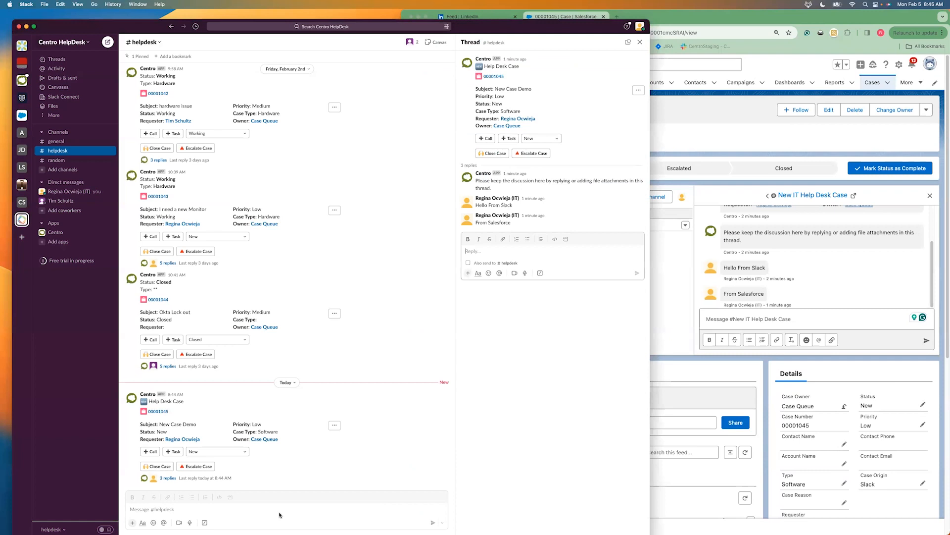
pyautogui.click(54, 233)
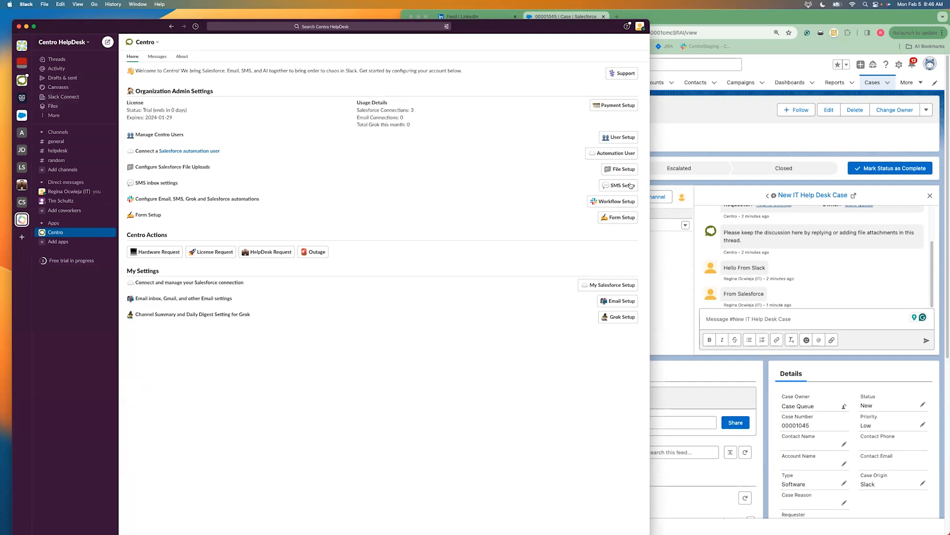
pyautogui.click(627, 158)
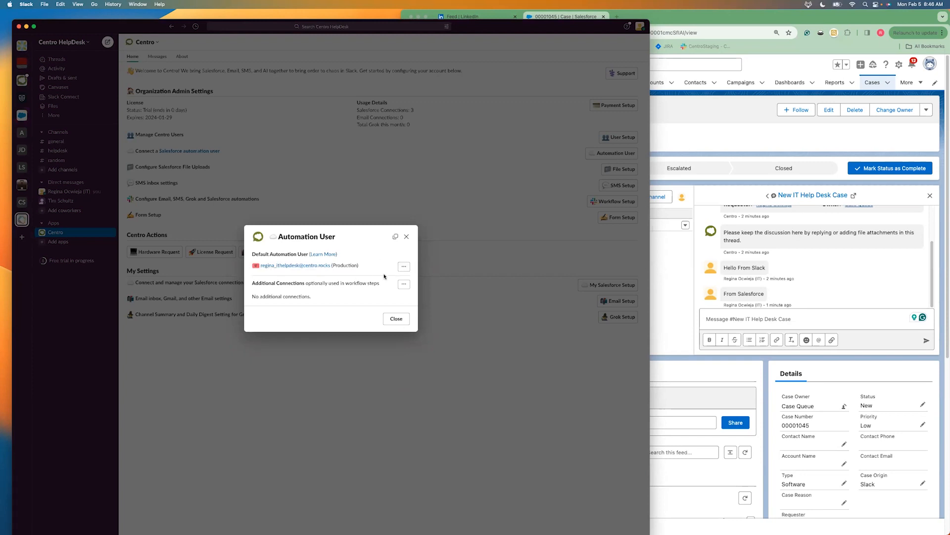
pyautogui.click(405, 266)
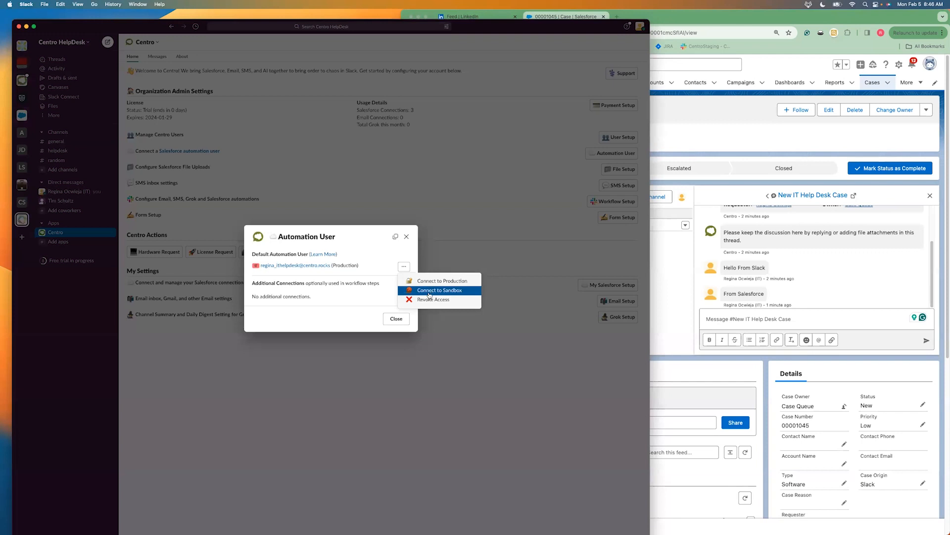
pyautogui.click(393, 319)
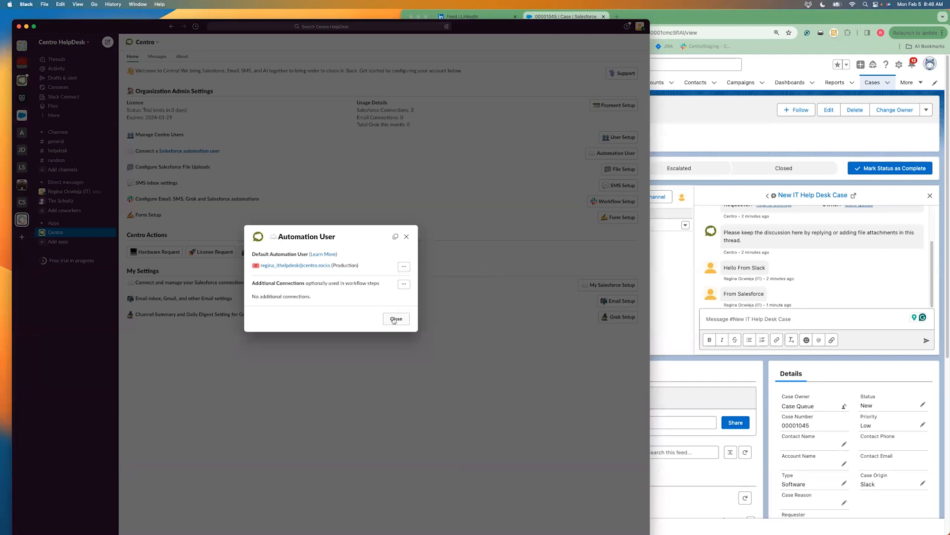
pyautogui.click(393, 319)
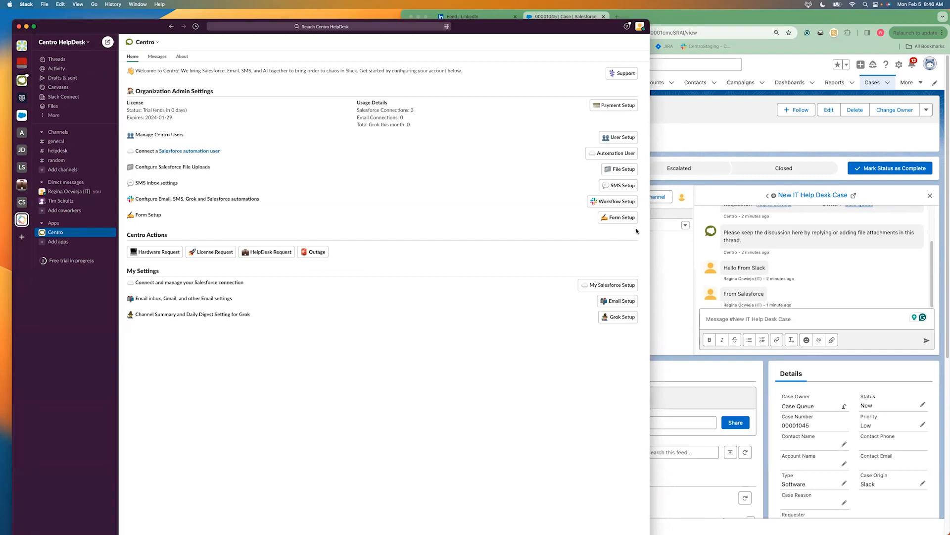
# Start a new Centro form and give it the API name "New Case for Demo"
pyautogui.click(622, 218)
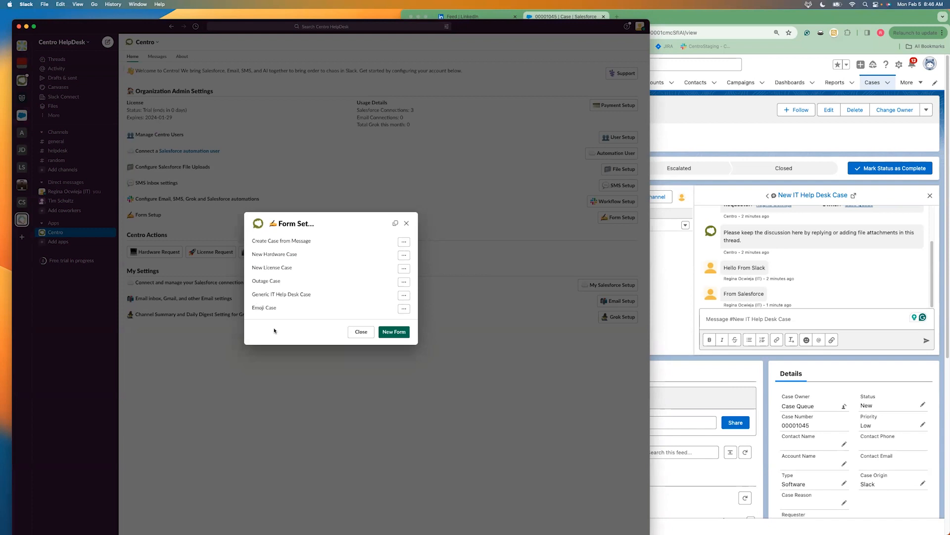
pyautogui.click(394, 332)
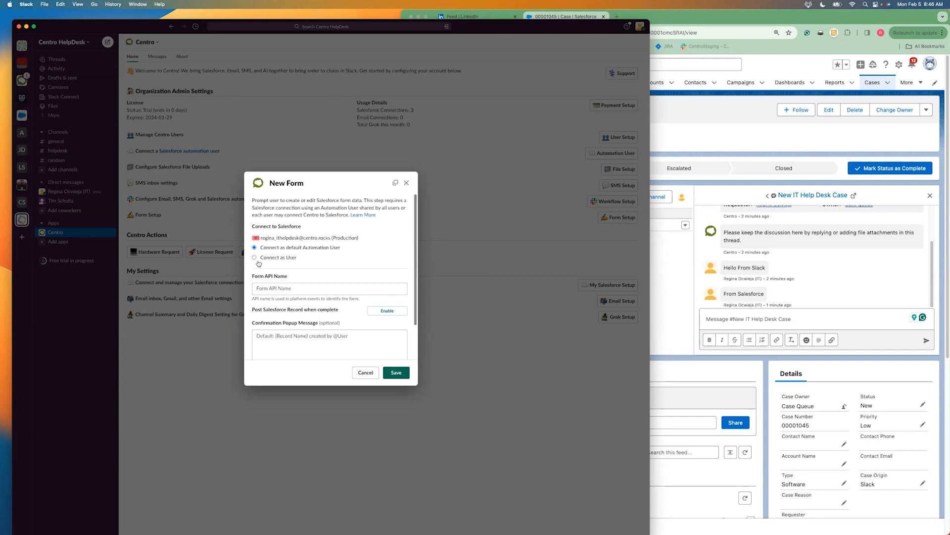
pyautogui.click(272, 290)
pyautogui.write('New Cas')
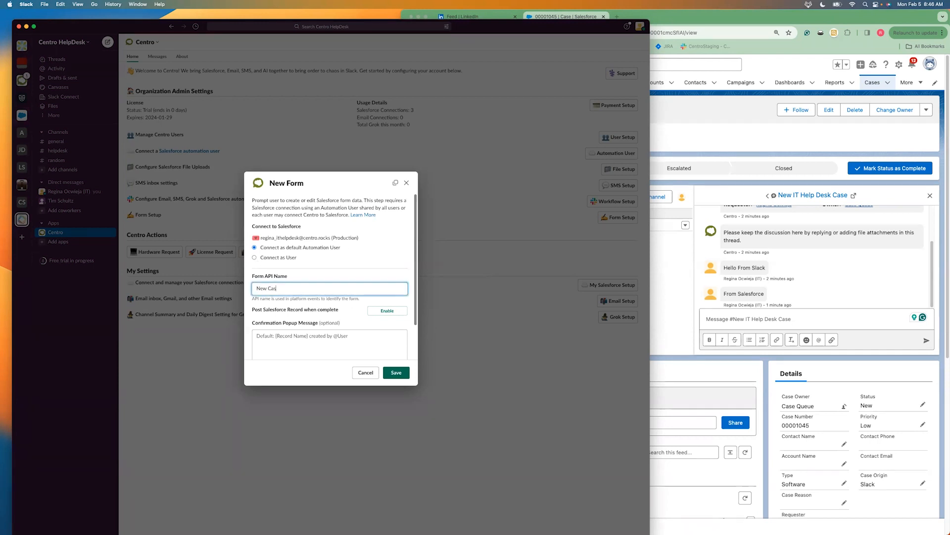
pyautogui.write('e for Demo')
# Set the new form's Salesforce object to Case
pyautogui.scroll(-2, 315, 342)
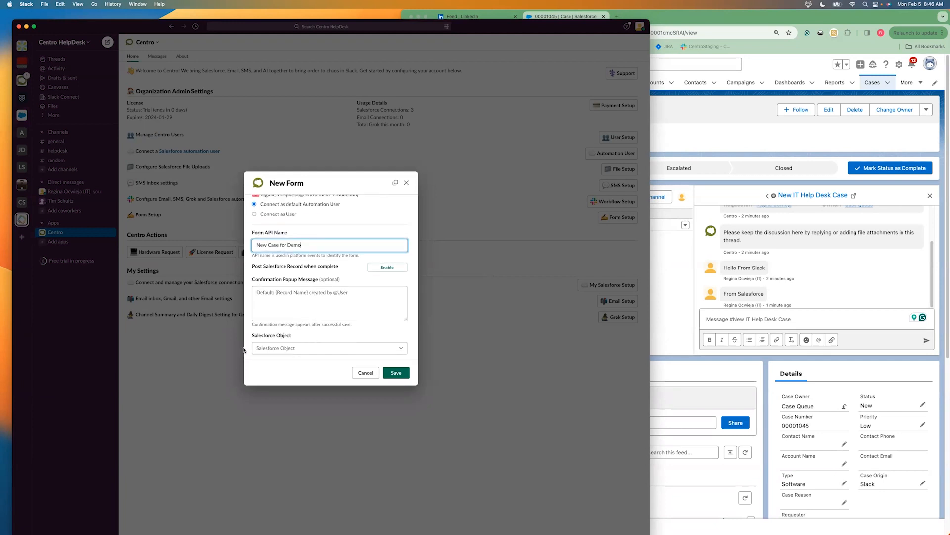
pyautogui.click(270, 347)
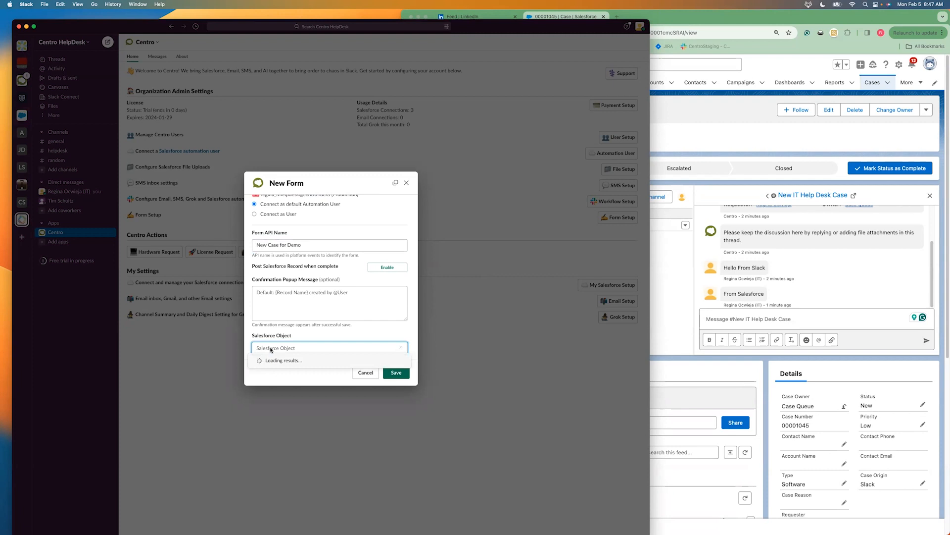
pyautogui.write('case')
pyautogui.click(273, 364)
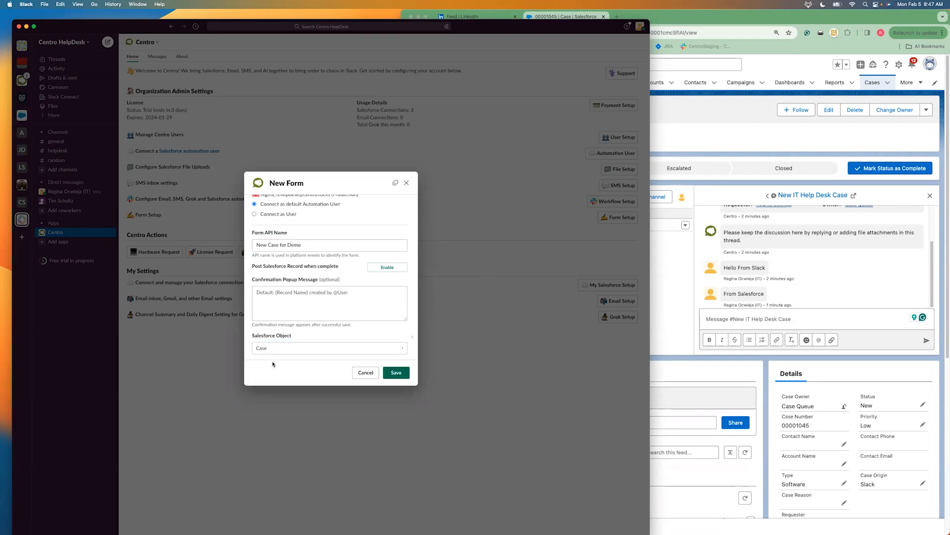
# Add the Subject field to the form as an optional field with its default label
pyautogui.scroll(-2, 298, 330)
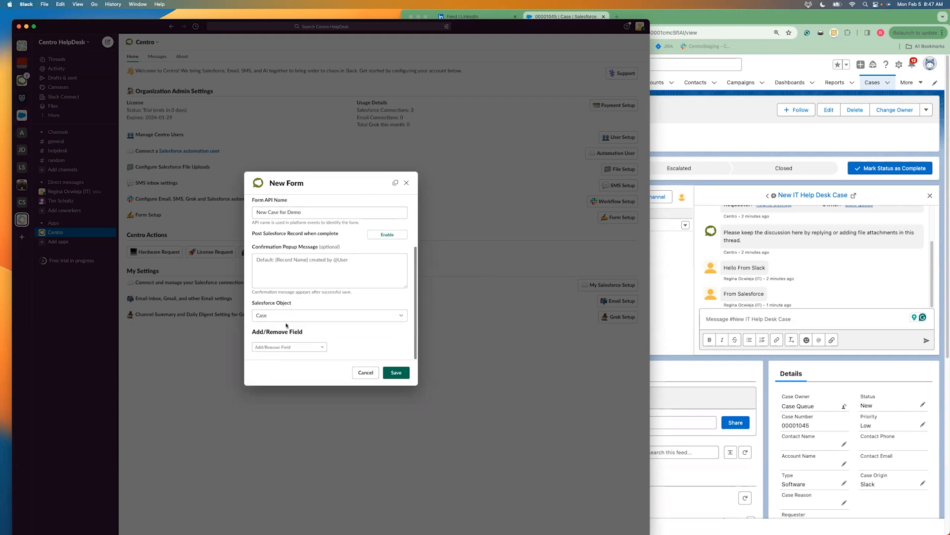
pyautogui.click(302, 347)
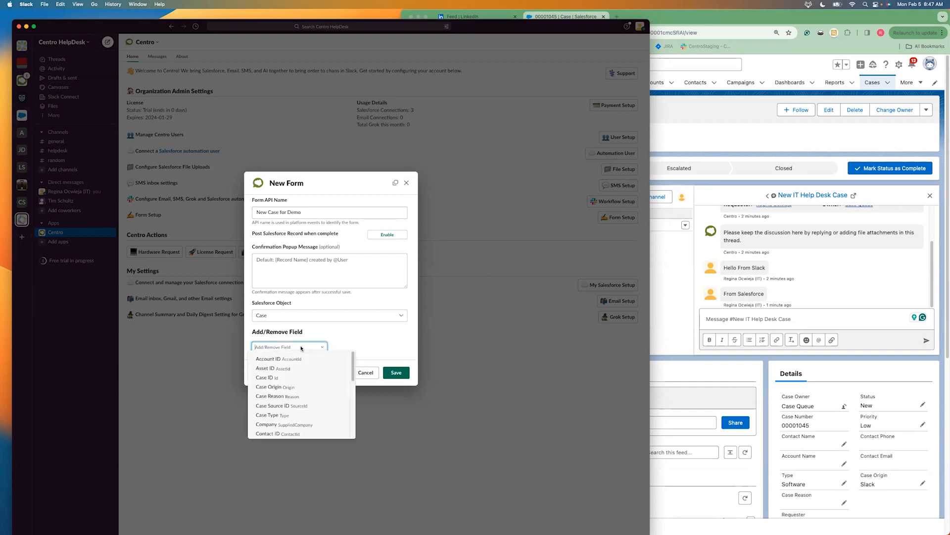
pyautogui.write('sub')
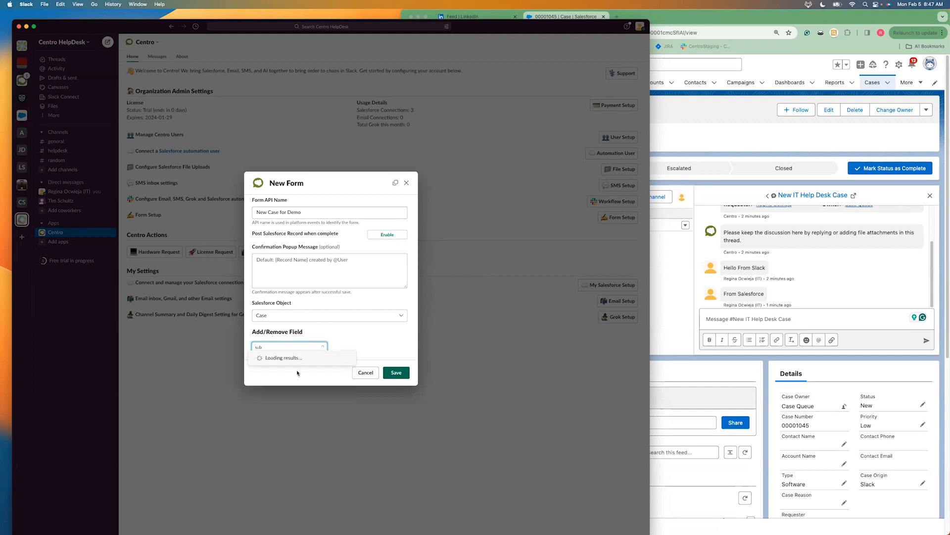
pyautogui.click(297, 359)
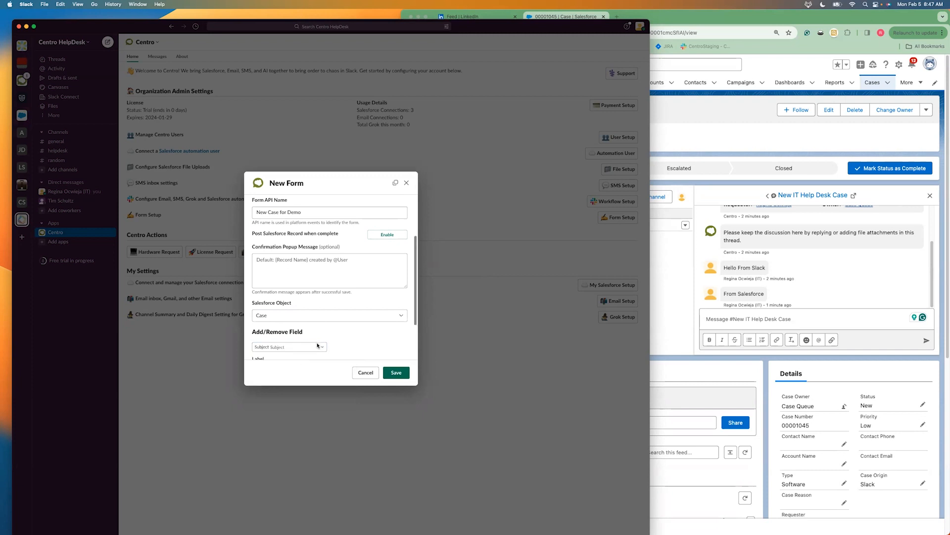
pyautogui.scroll(-3, 317, 345)
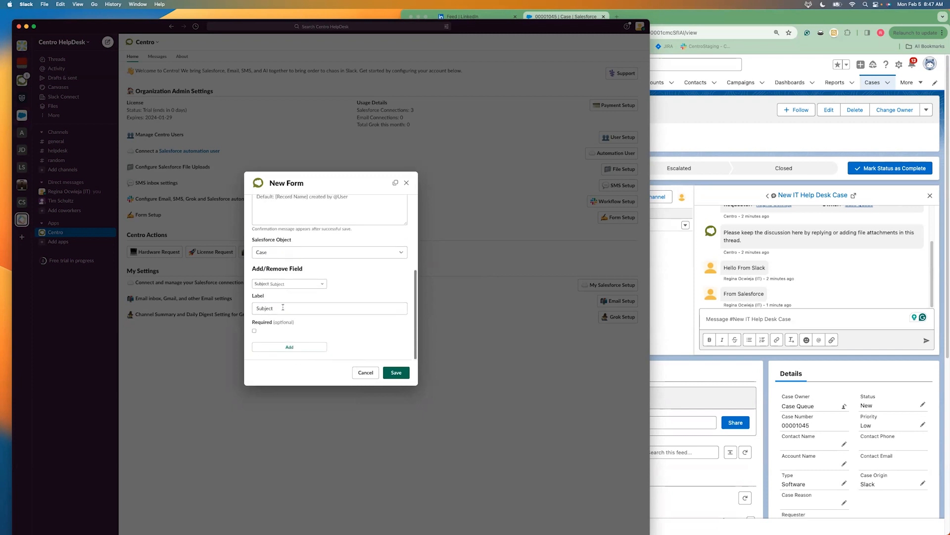
pyautogui.click(286, 347)
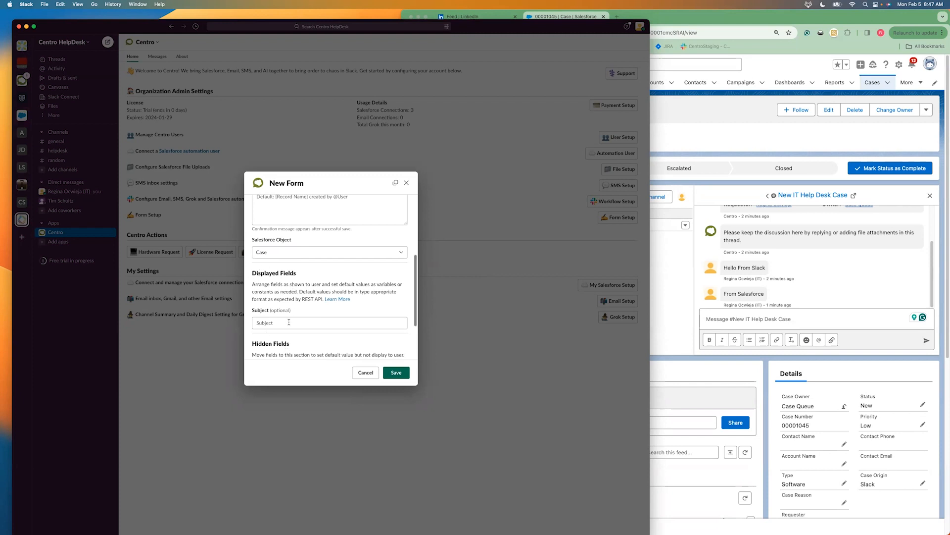
# Add the Description field to the form as an optional field with its default label
pyautogui.scroll(-3, 288, 323)
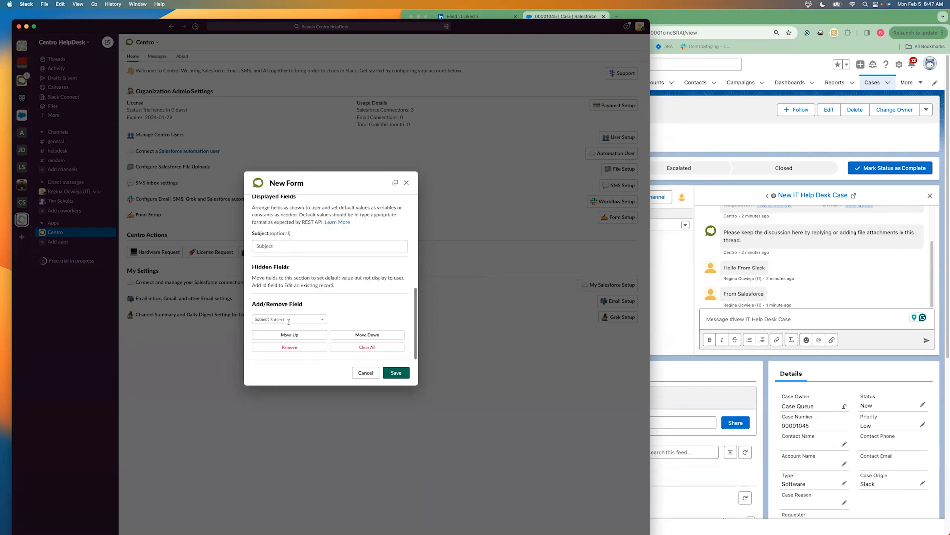
pyautogui.click(287, 318)
pyautogui.write('desc')
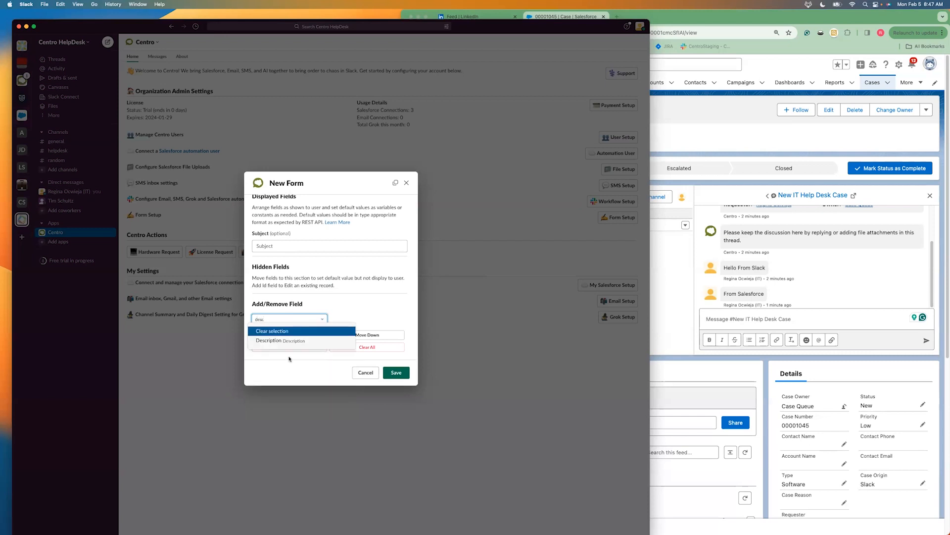
pyautogui.click(288, 339)
pyautogui.scroll(-2, 314, 328)
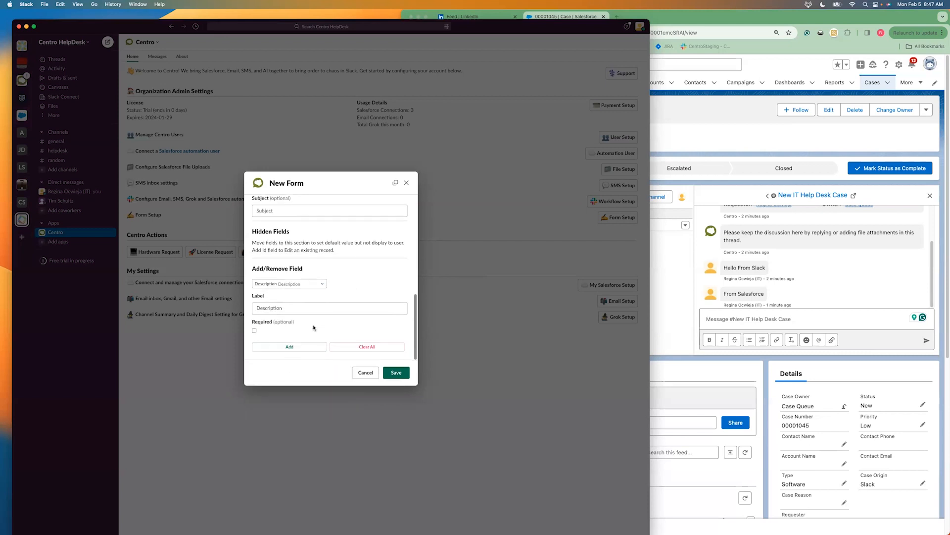
pyautogui.click(275, 349)
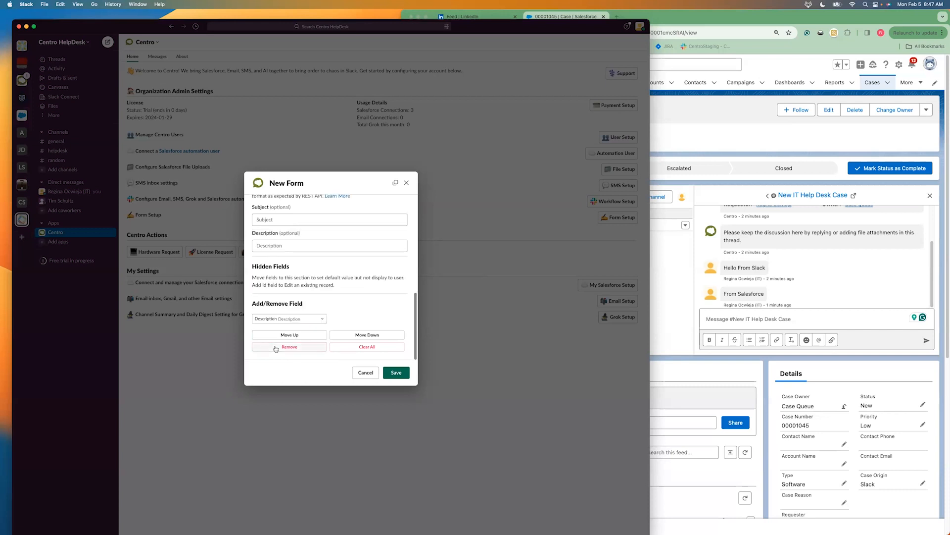
# Add the Case Origin field to the form with its default label
pyautogui.click(278, 318)
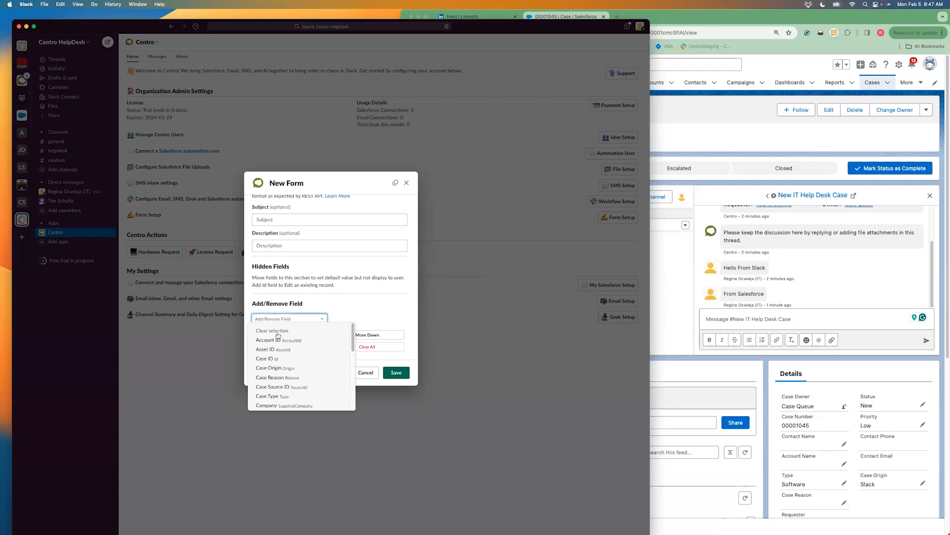
pyautogui.click(276, 369)
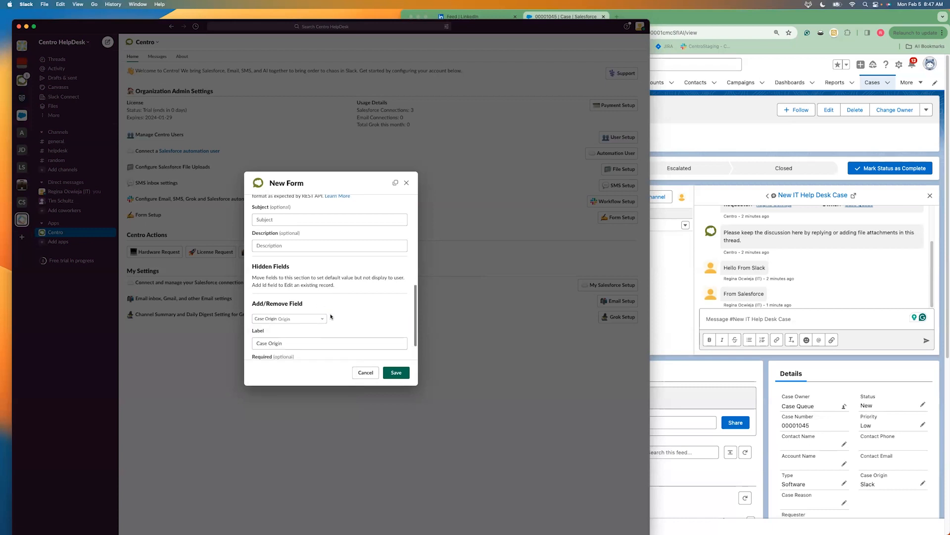
pyautogui.scroll(-2, 329, 316)
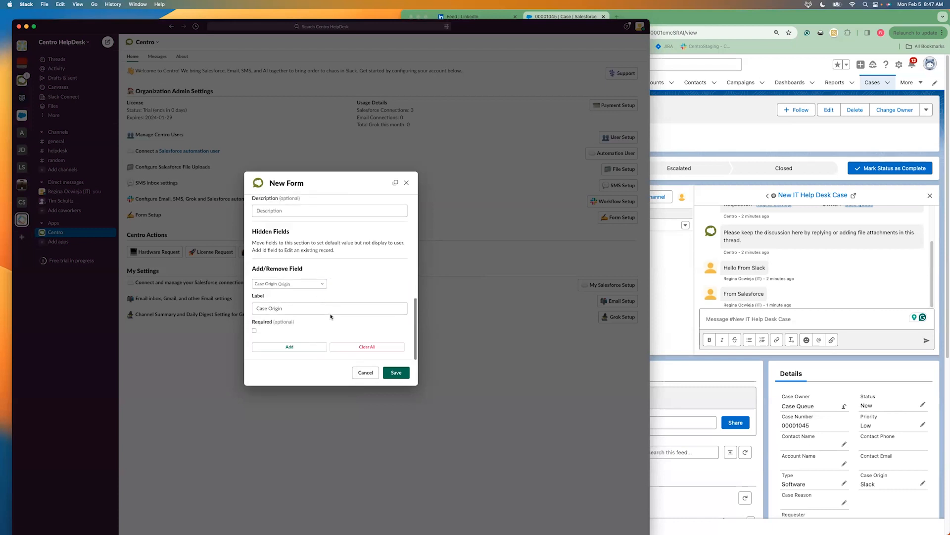
pyautogui.click(300, 348)
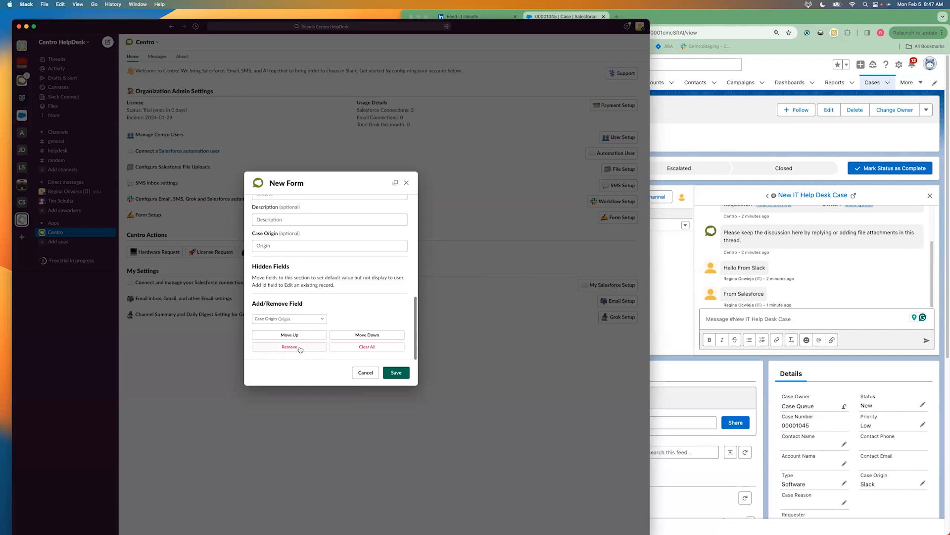
# Move the Case Origin field into the hidden fields and set its default value to "Slack"
pyautogui.click(388, 335)
pyautogui.click(299, 283)
pyautogui.write('Slack')
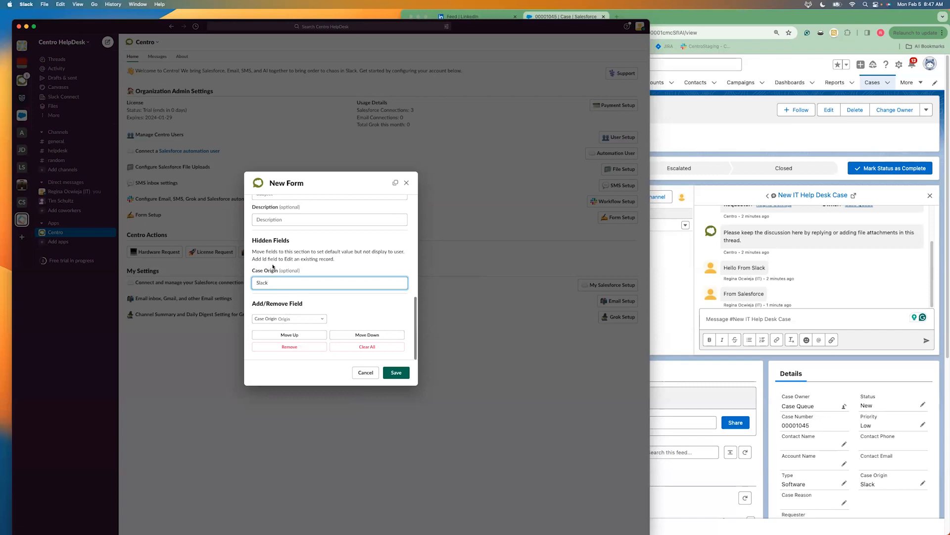
# Enable posting the Salesforce record when the form is complete, with the helpdesk channel as the selected conversation
pyautogui.scroll(3, 273, 265)
pyautogui.scroll(5, 273, 265)
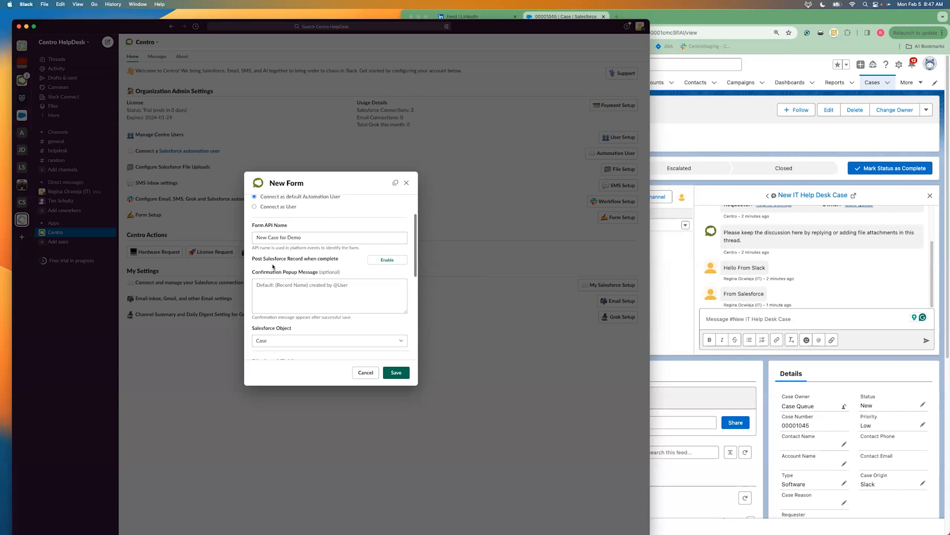
pyautogui.moveTo(252, 258); pyautogui.dragTo(340, 261)
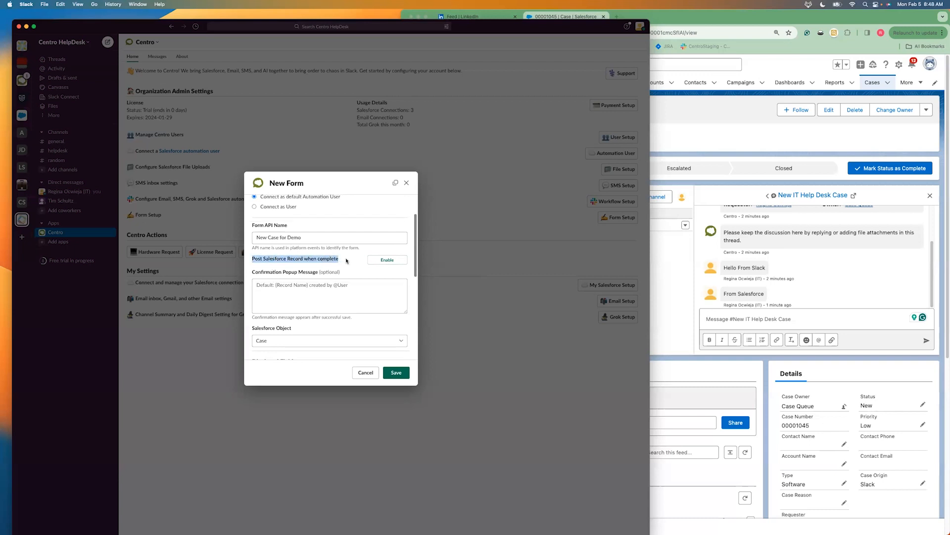
pyautogui.click(388, 260)
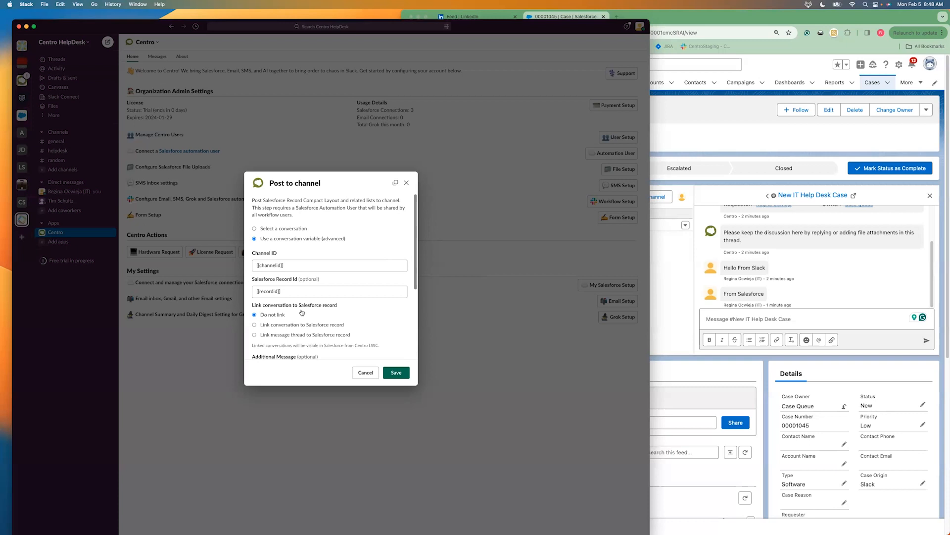
pyautogui.click(275, 229)
pyautogui.click(279, 266)
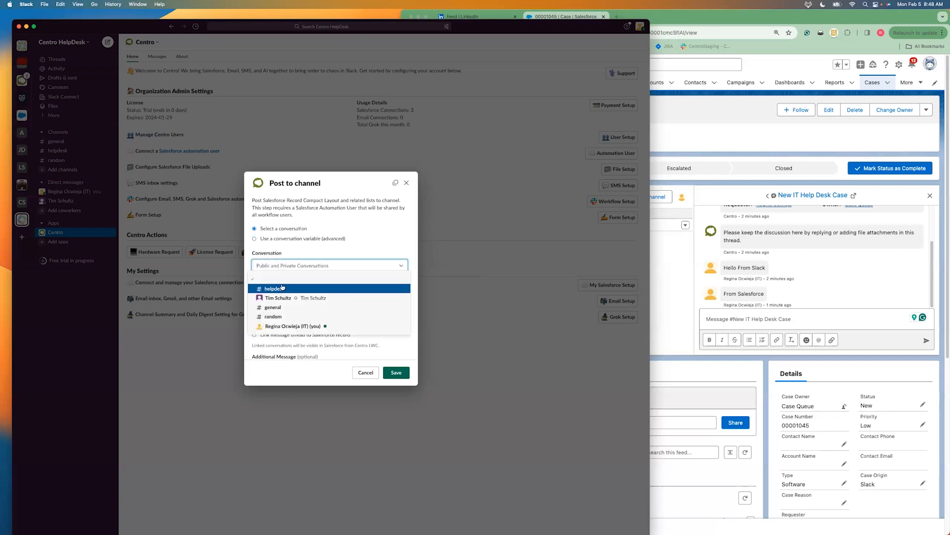
pyautogui.click(282, 287)
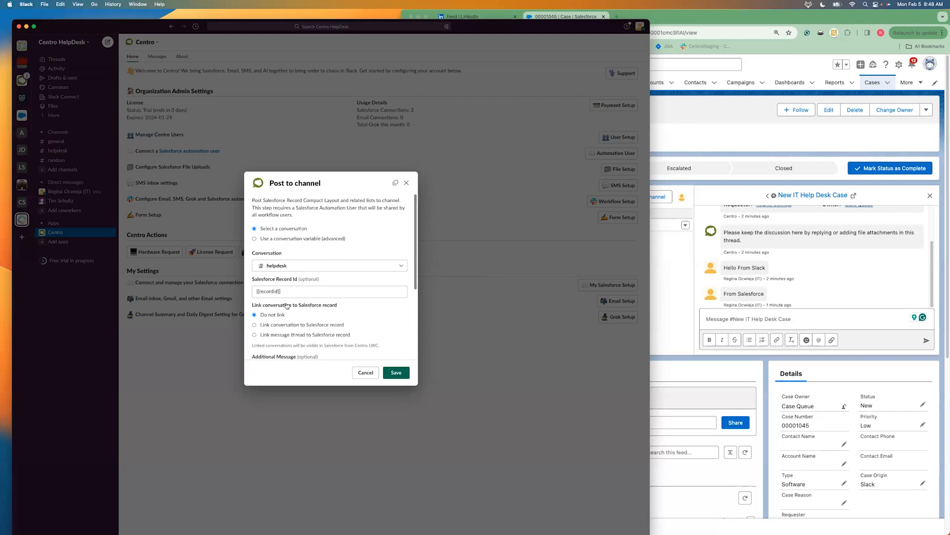
# Link the message thread to the Salesforce record and name the thread "Case Thread"
pyautogui.scroll(-2, 286, 305)
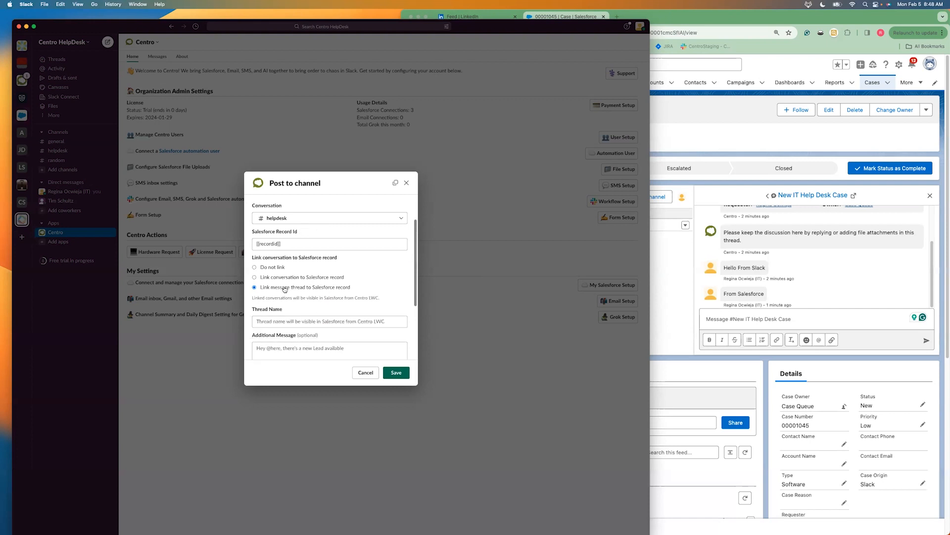
pyautogui.scroll(-4, 285, 289)
pyautogui.click(278, 230)
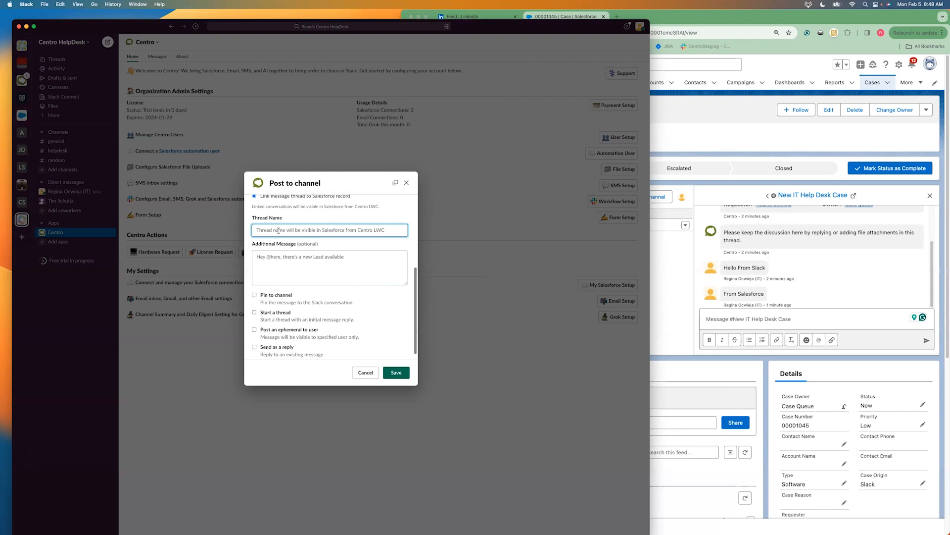
pyautogui.write('Case Thread')
# Enable the "Start a thread" option, save the channel post settings and the form, and close the form setup
pyautogui.scroll(-1, 278, 304)
pyautogui.click(263, 304)
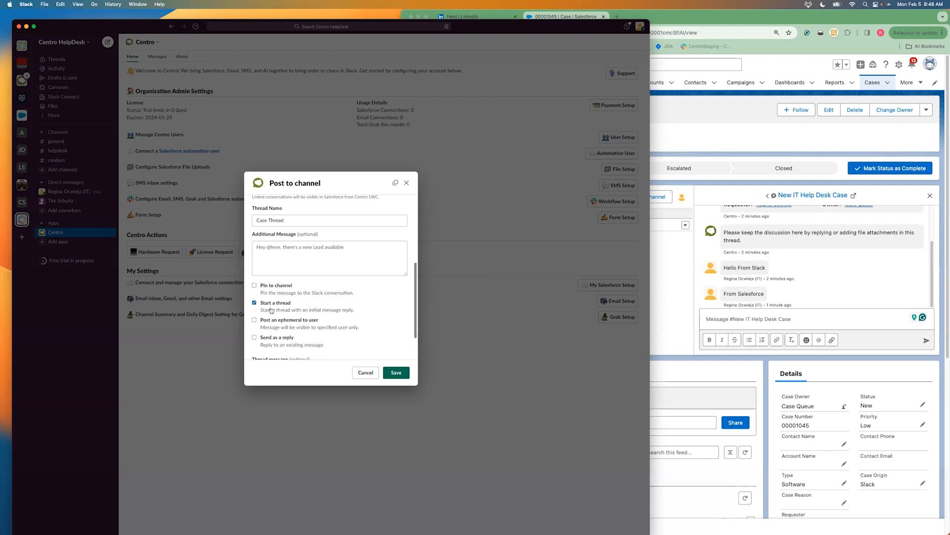
pyautogui.scroll(-5, 273, 312)
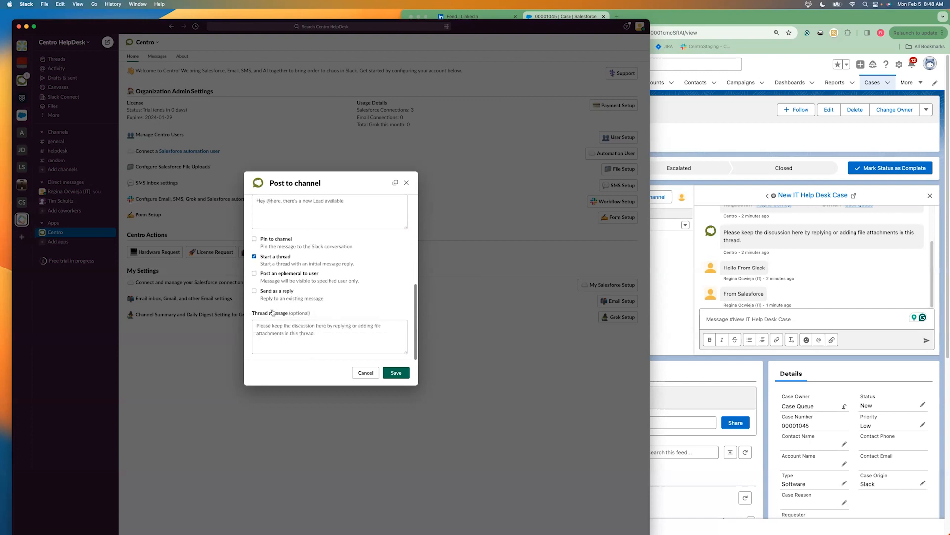
pyautogui.click(403, 373)
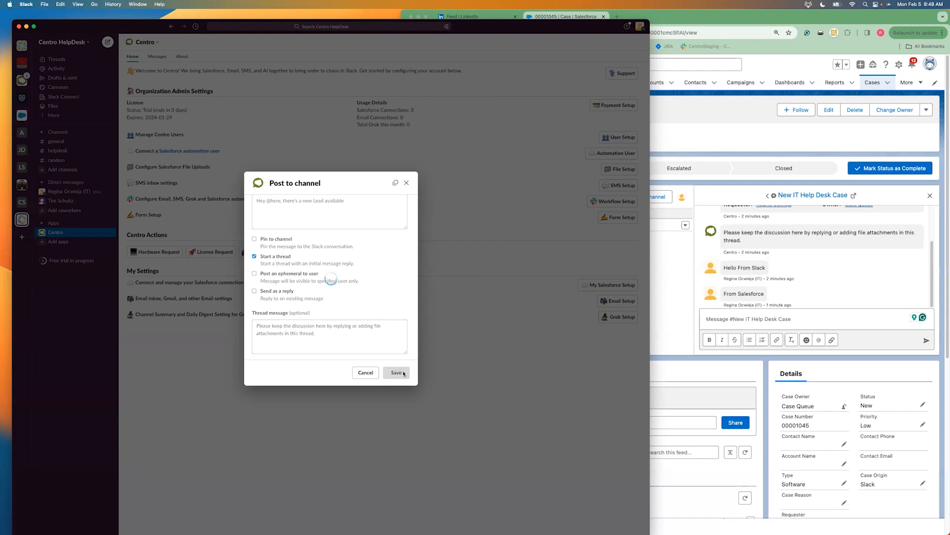
pyautogui.click(404, 374)
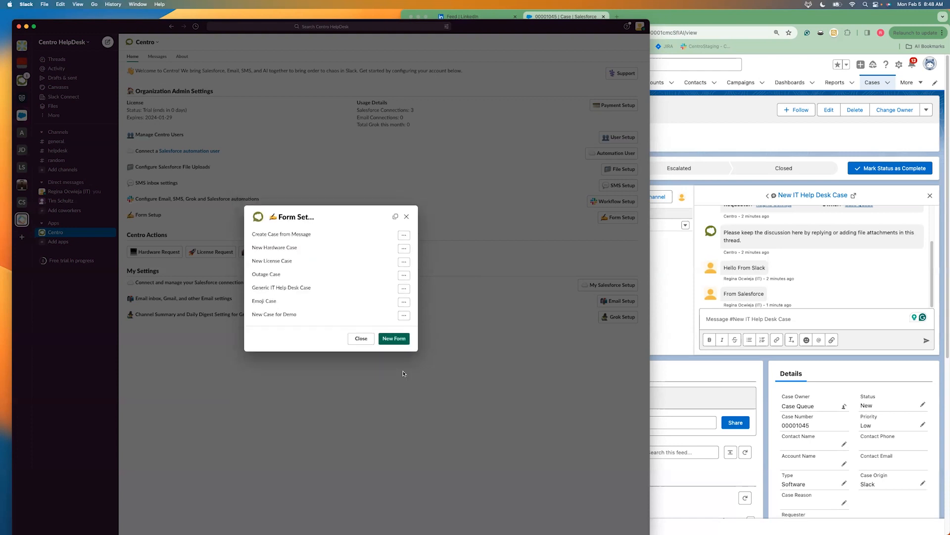
pyautogui.click(362, 339)
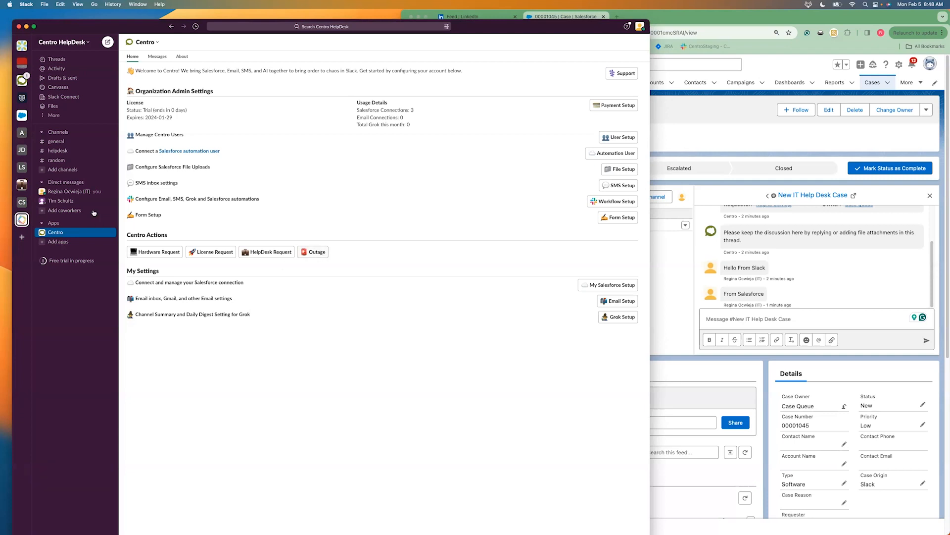
# Run the /centro command in the general channel to bring up the Centro actions
pyautogui.click(61, 143)
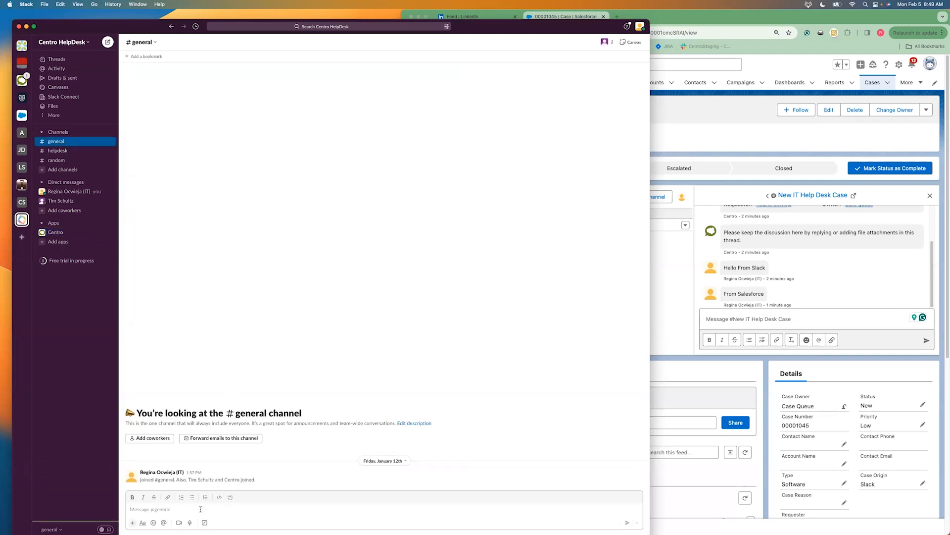
pyautogui.write('/centro')
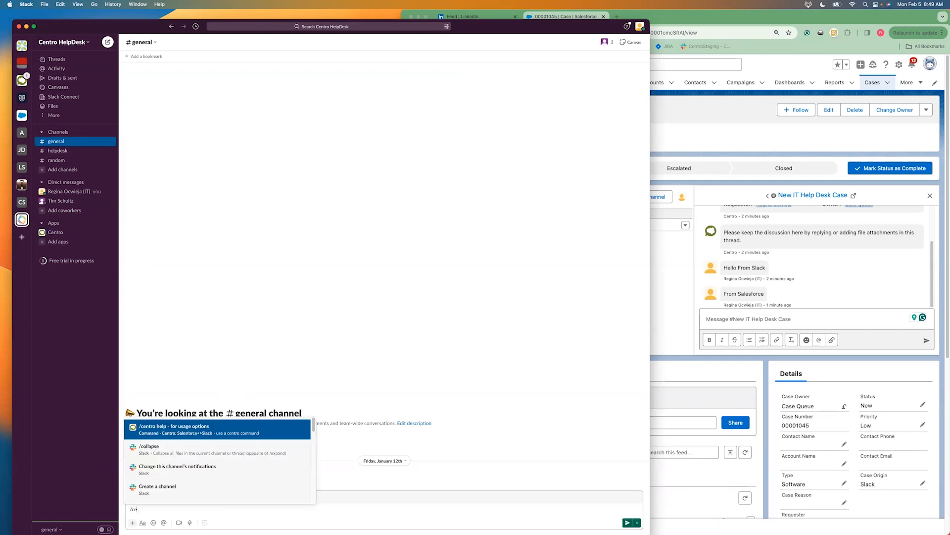
pyautogui.click(208, 429)
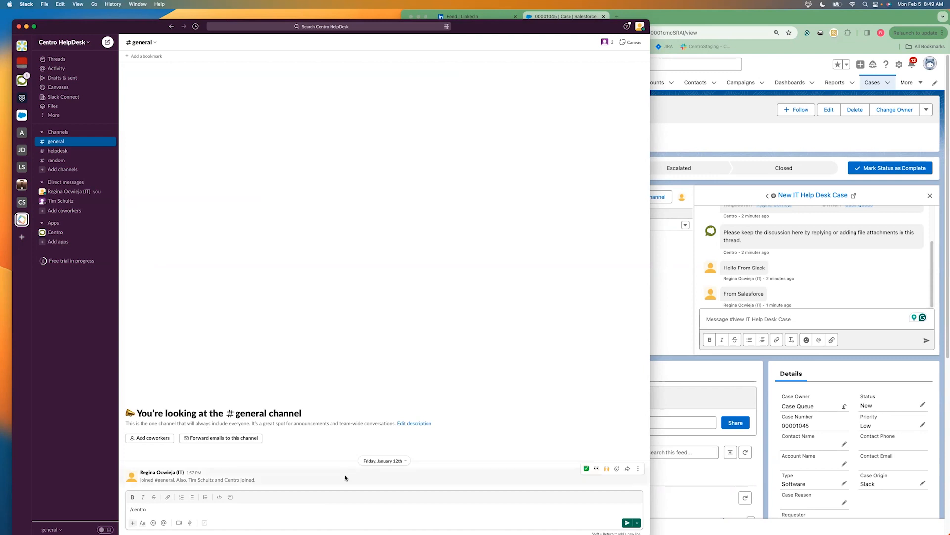
pyautogui.press('Return')
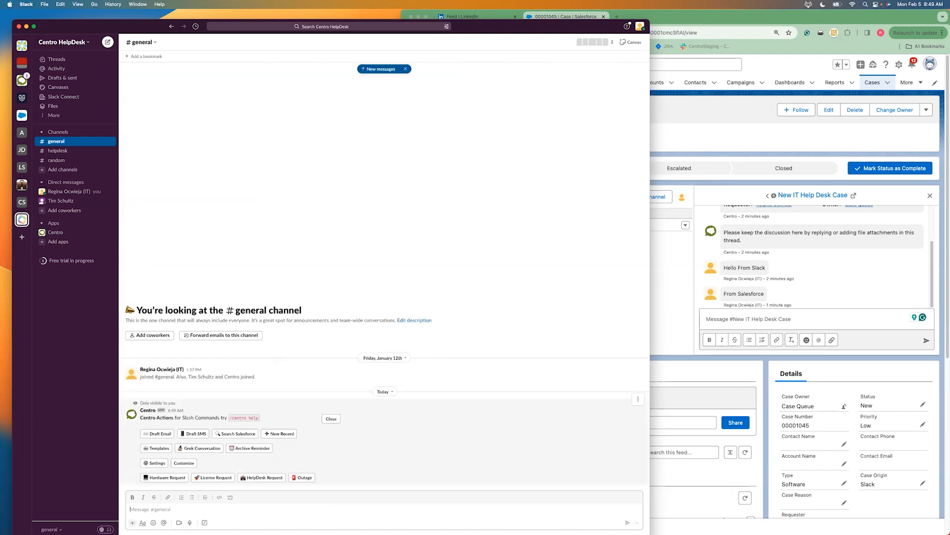
# Start a new custom workflow button in Centro's customization settings with the workflow type "Submit Centro Salesforce Form / Fire Platform Event"
pyautogui.click(191, 463)
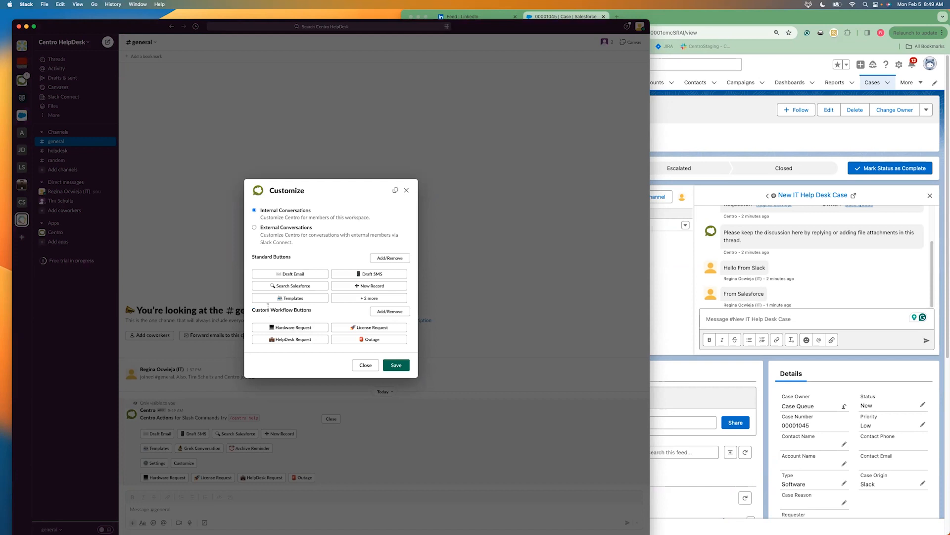
pyautogui.click(391, 311)
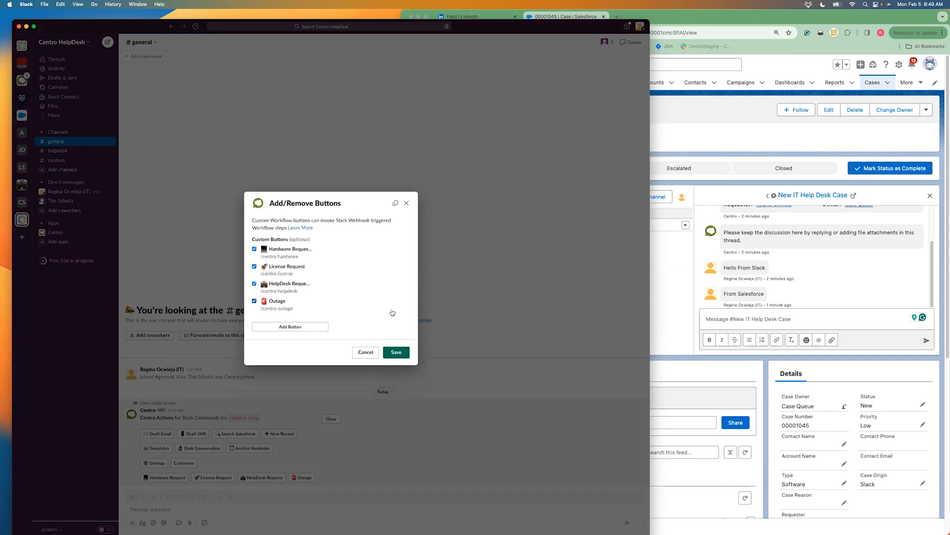
pyautogui.click(290, 326)
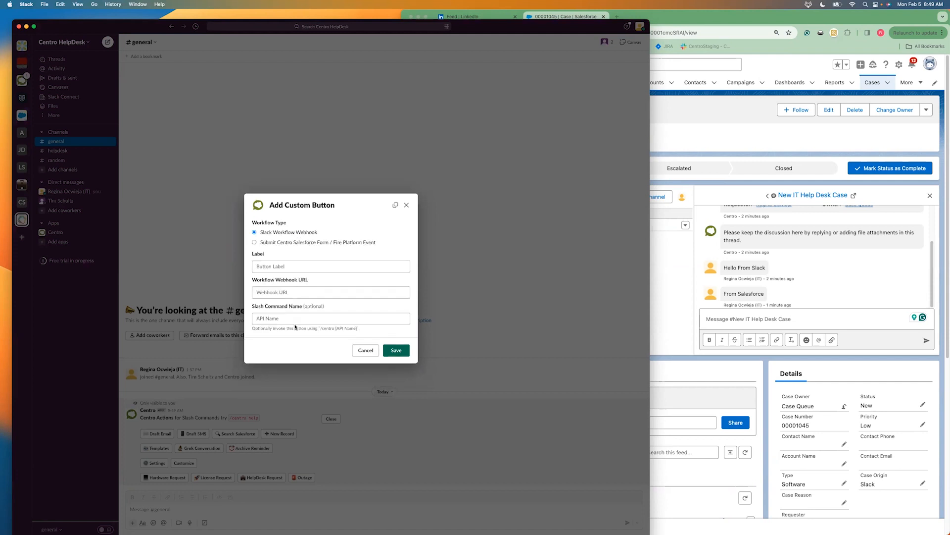
pyautogui.click(255, 243)
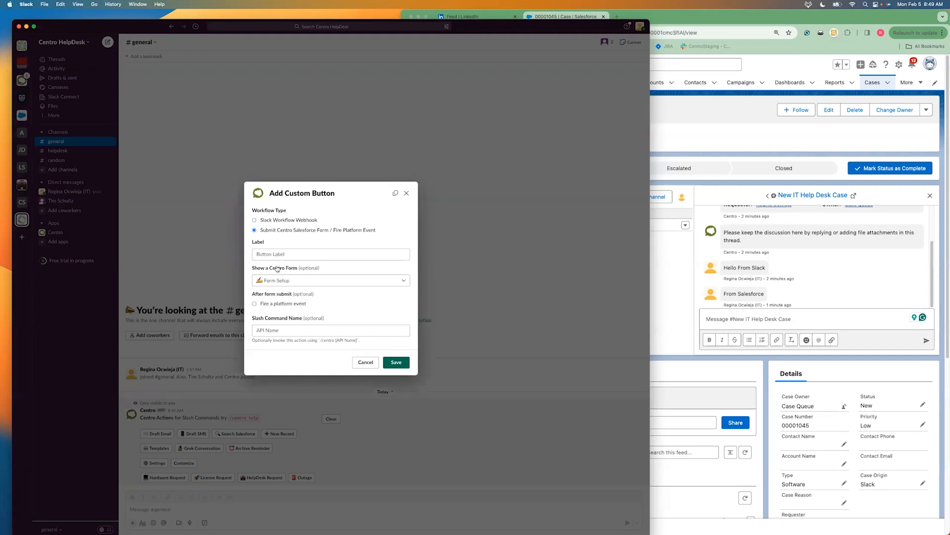
# Label the custom button ":briefcase: New Case"
pyautogui.click(275, 254)
pyautogui.write('New Case')
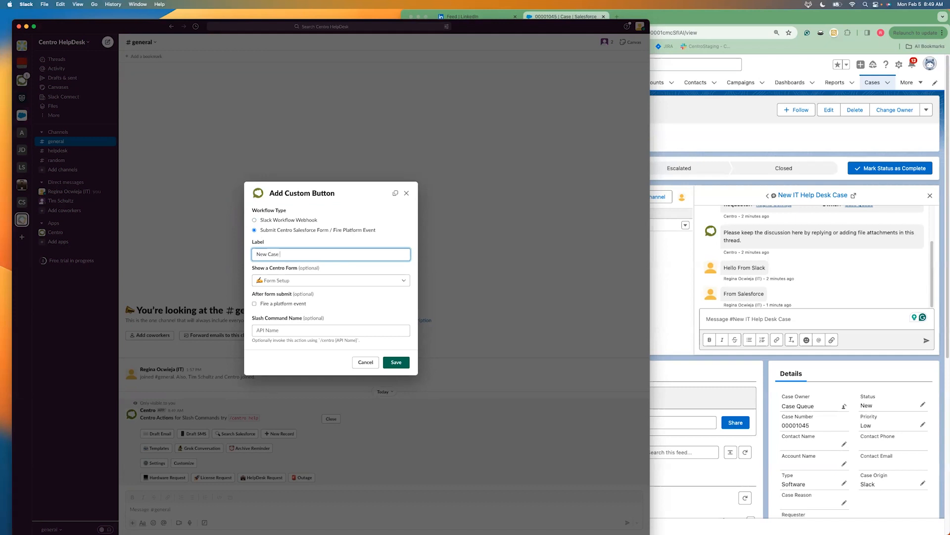
pyautogui.click(254, 254)
pyautogui.write(':Brief')
pyautogui.press('BackSpace')
pyautogui.press('BackSpace')
pyautogui.press('BackSpace')
pyautogui.press('BackSpace')
pyautogui.press('BackSpace')
pyautogui.write('briefcase:')
# Assign the "New Case for Demo" form to the custom button and save the button
pyautogui.click(284, 280)
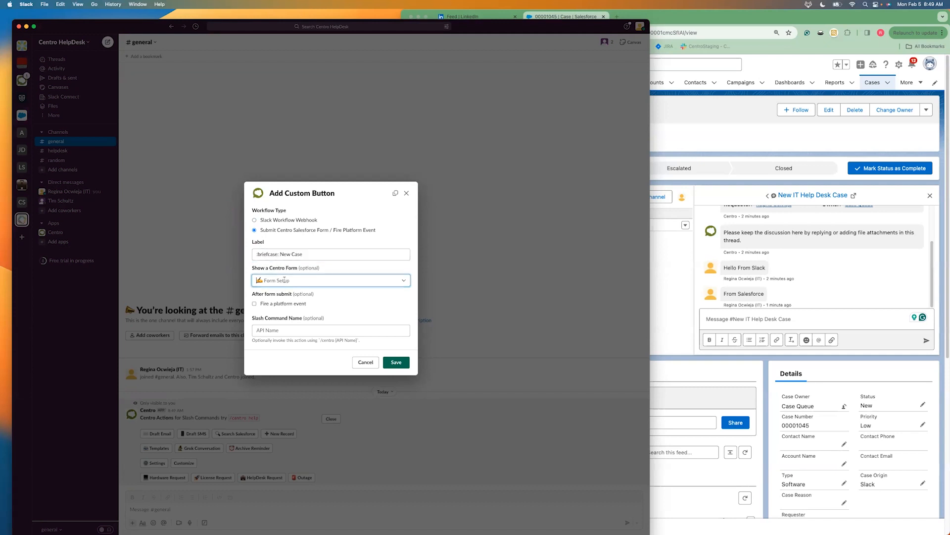
pyautogui.click(283, 349)
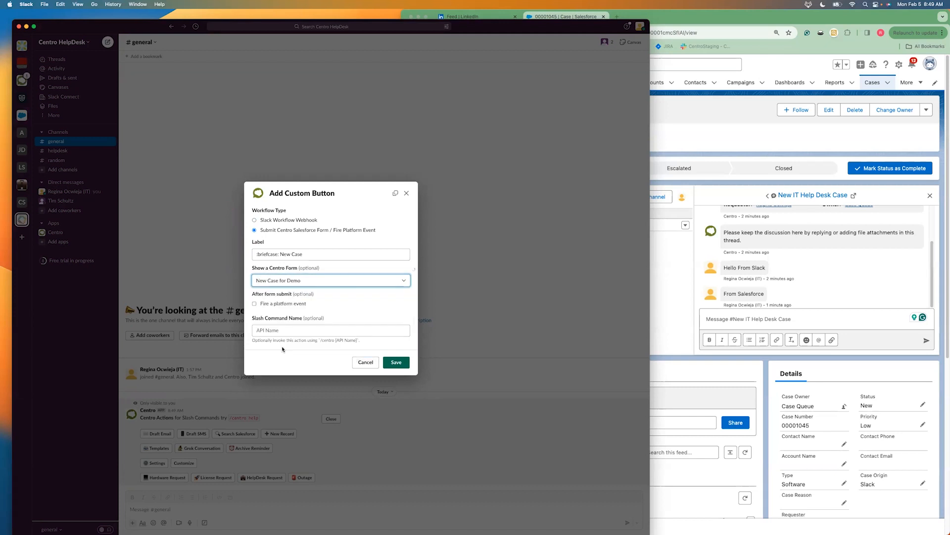
pyautogui.click(279, 330)
pyautogui.click(398, 362)
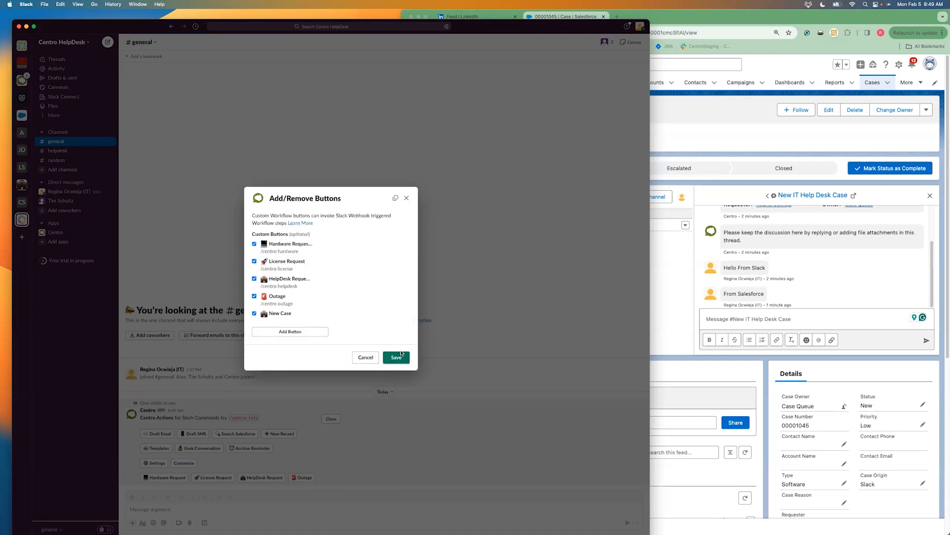
# Save the custom button list and the Centro customization, and open the Centro app's home page
pyautogui.click(398, 357)
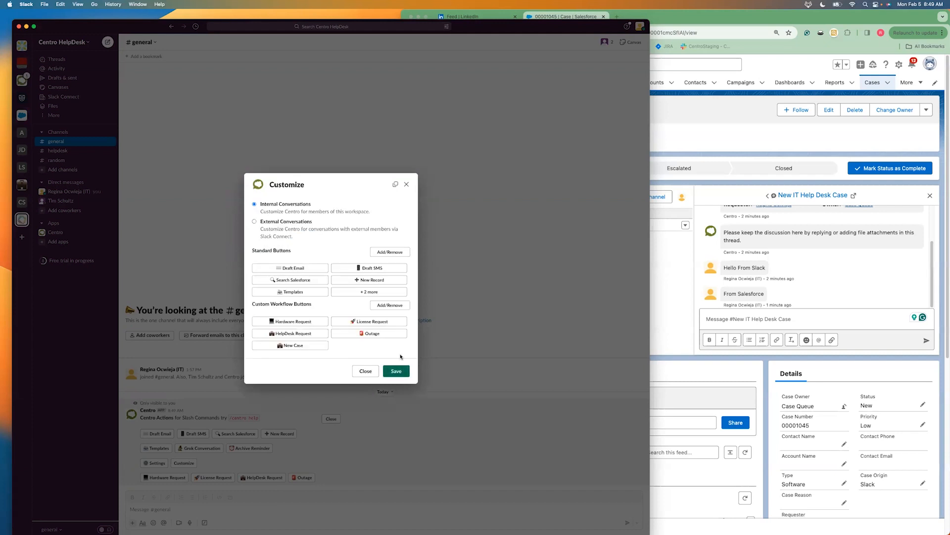
pyautogui.click(396, 369)
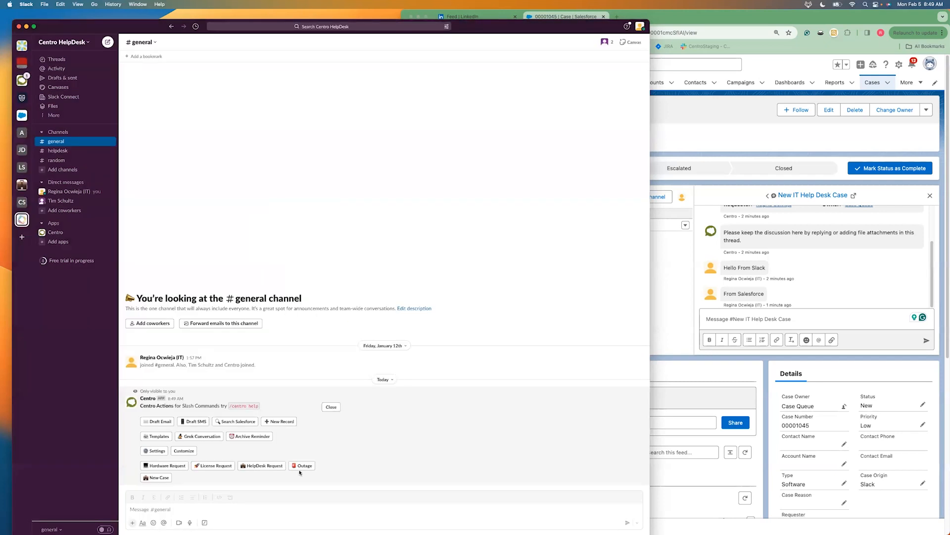
pyautogui.click(58, 235)
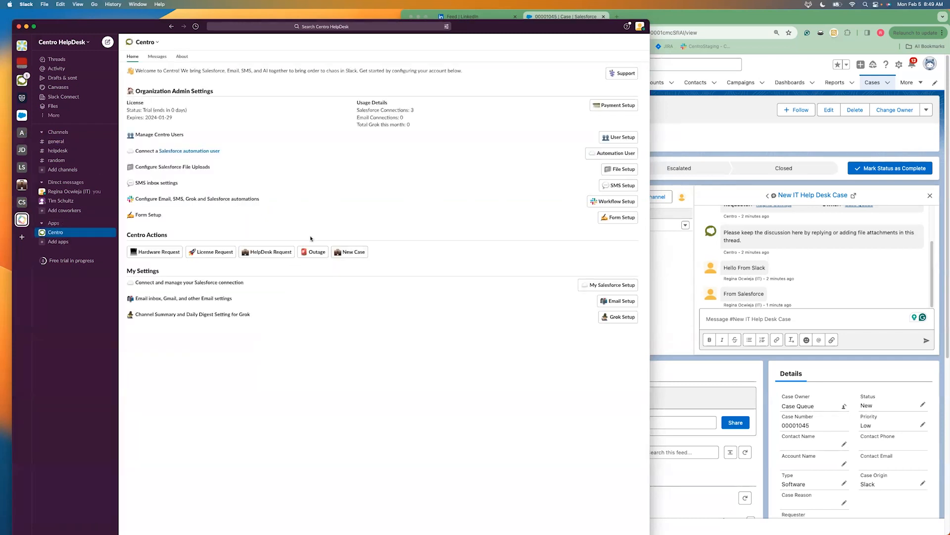